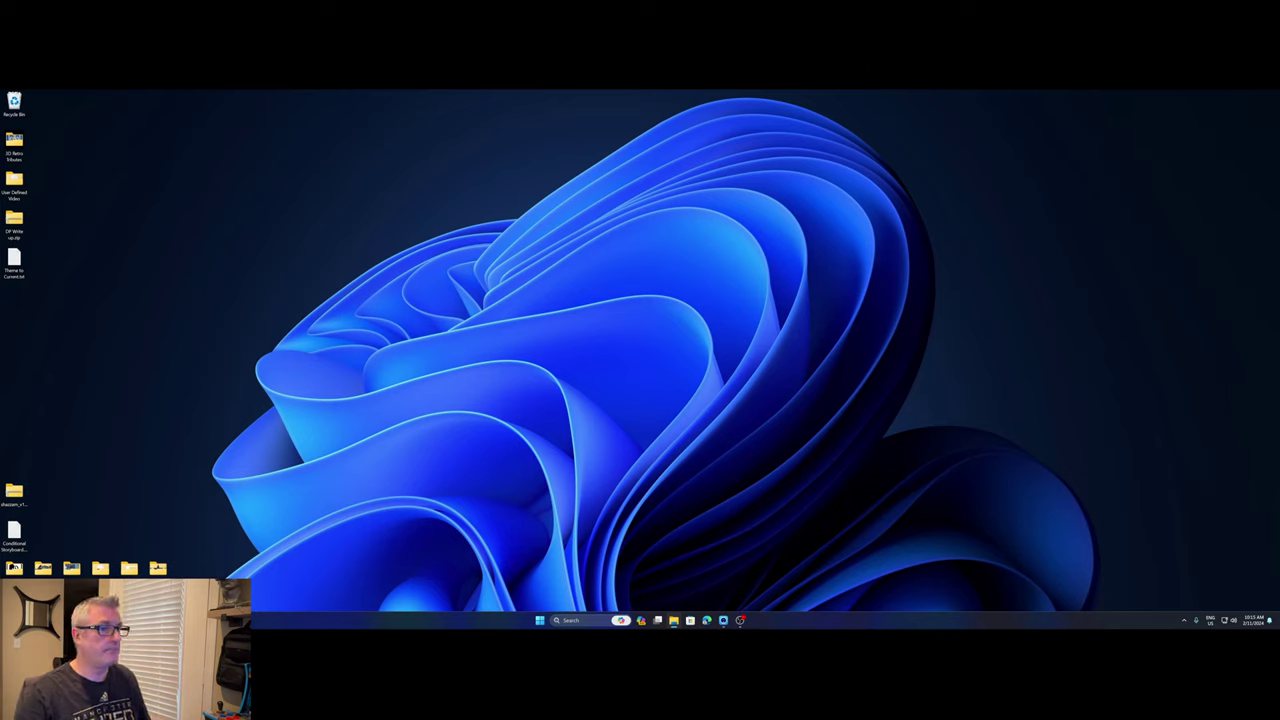
Launch COMMUNITY Theme Creator from its pinned tile in the Start menu.
key("super")
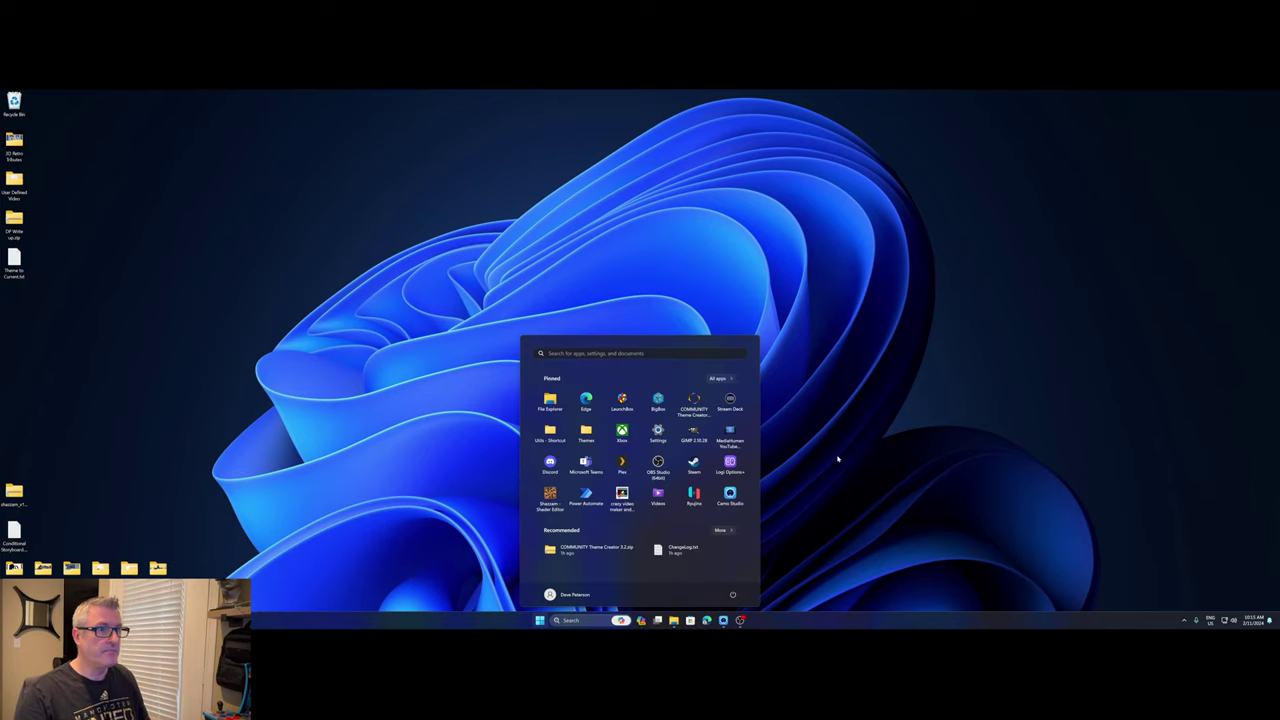
left_click(691, 405)
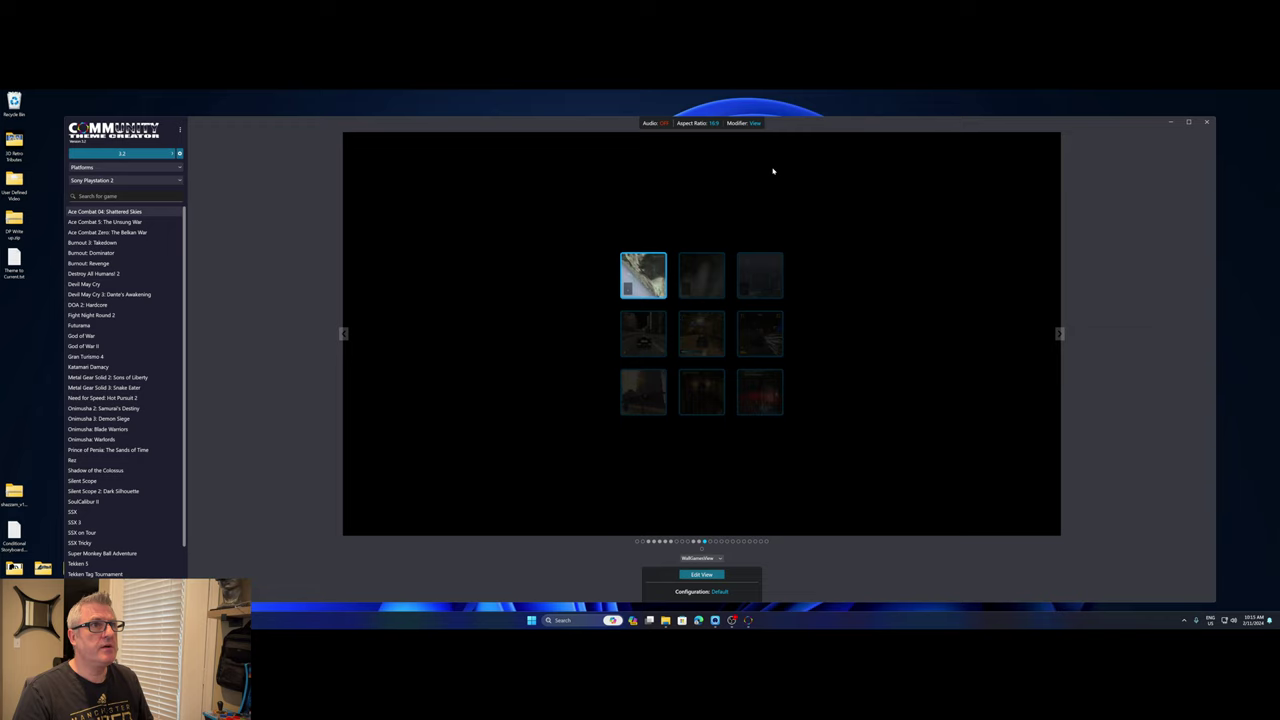
Switch the modifier to Custom Images and load the Plain n Simple Community theme.
mouse_move(745, 122)
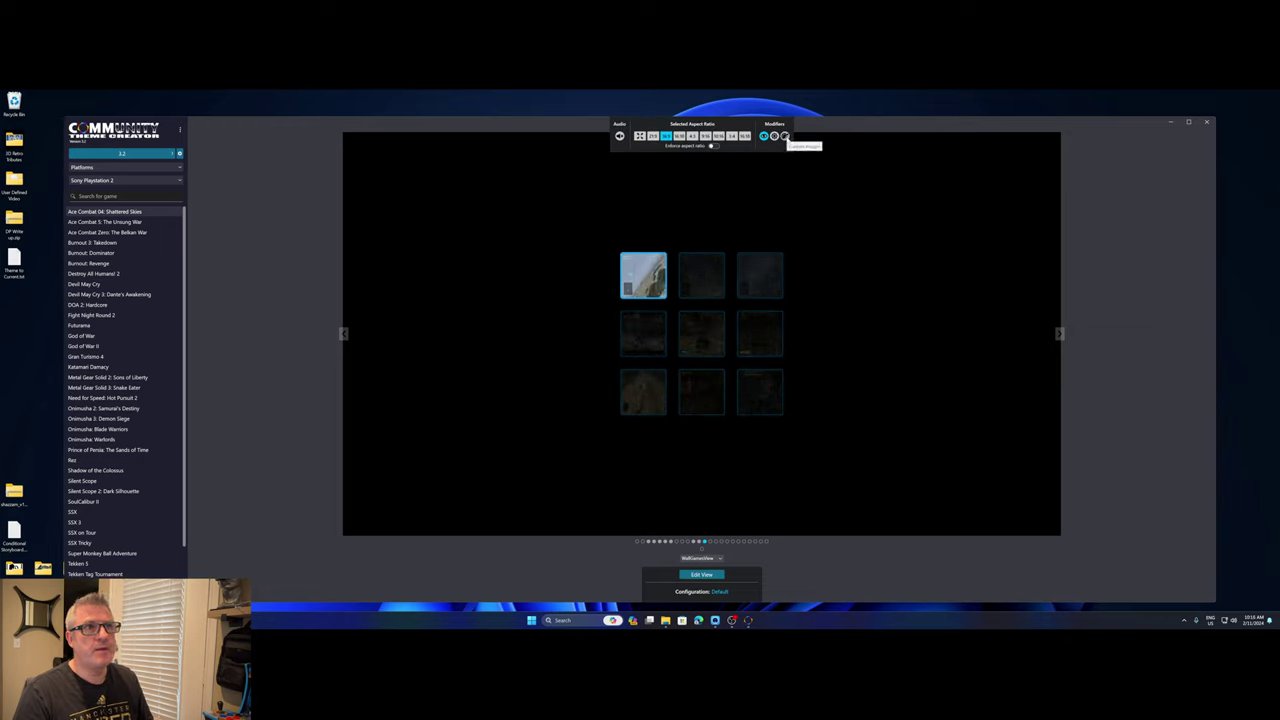
left_click(785, 136)
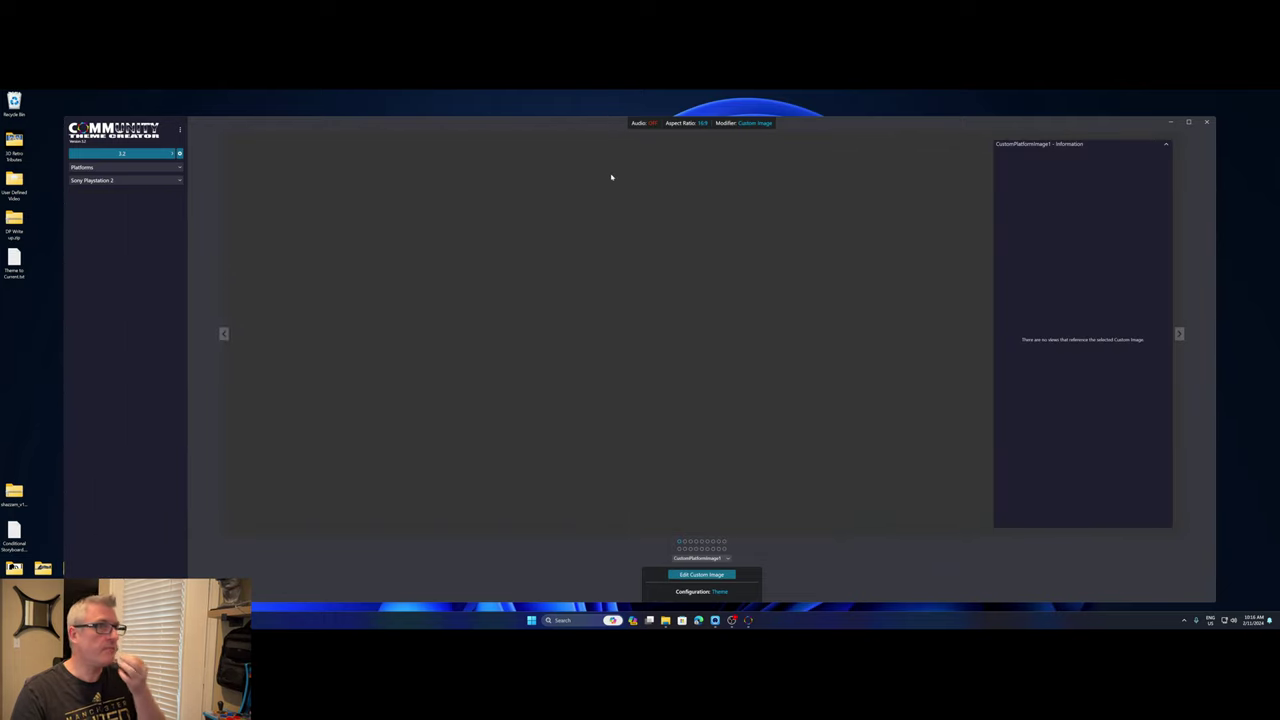
left_click(150, 154)
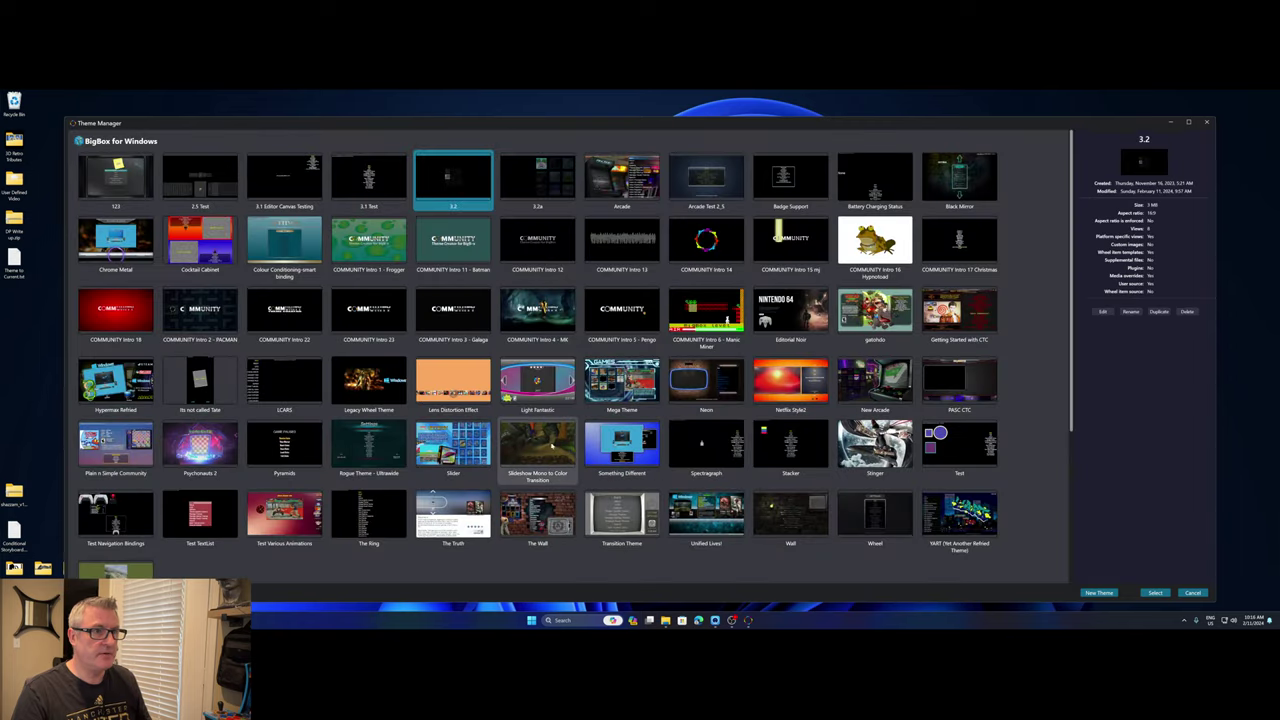
double_click(115, 442)
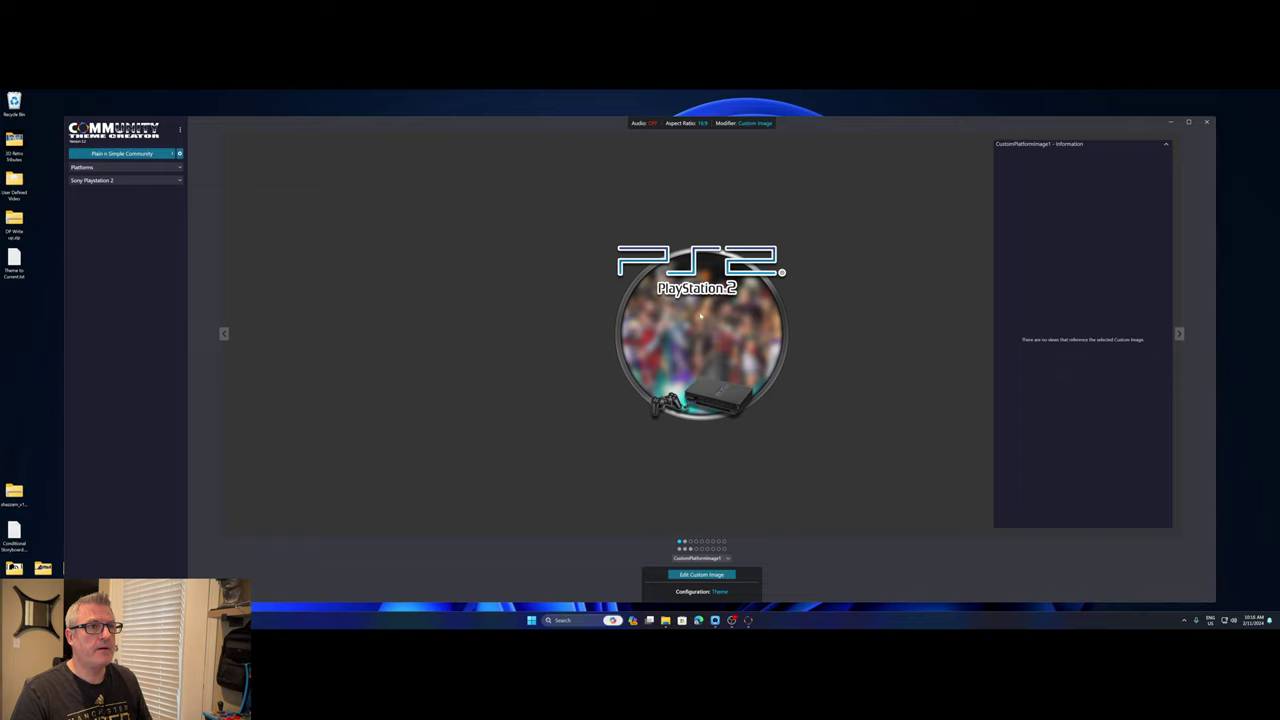
Render custom images for all platforms from the main options menu.
left_click(180, 130)
mouse_move(240, 174)
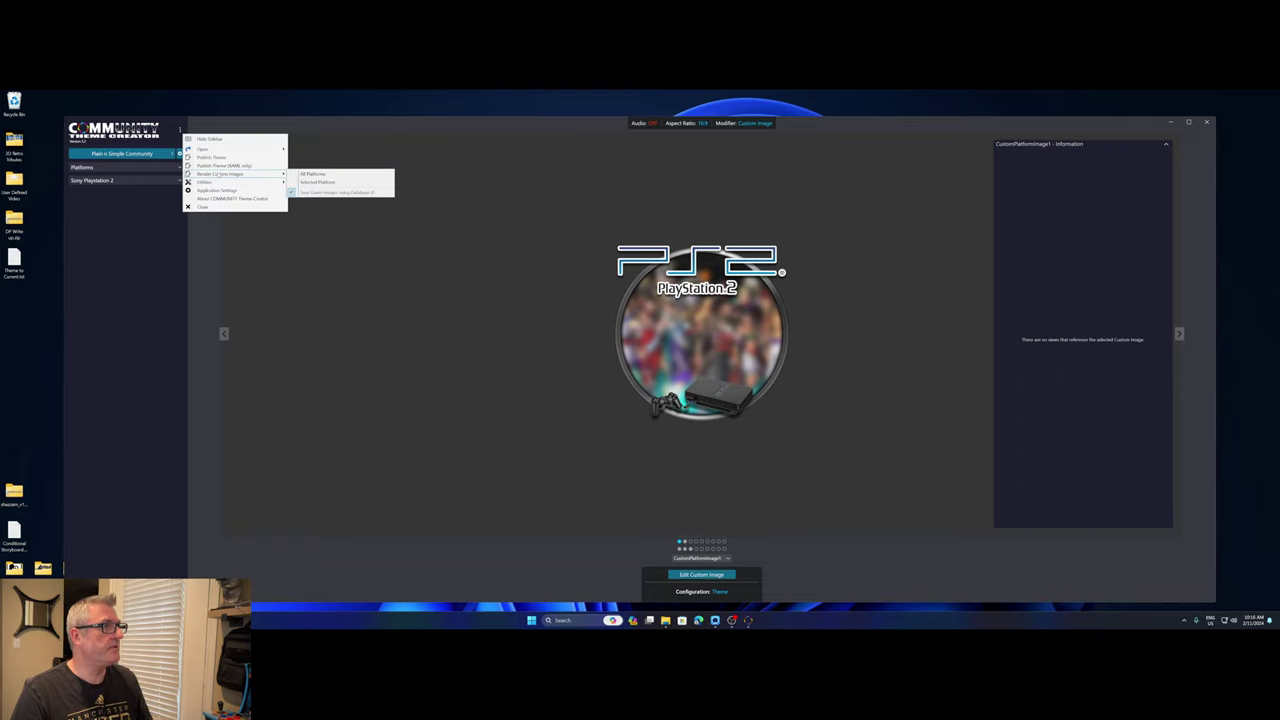
left_click(338, 174)
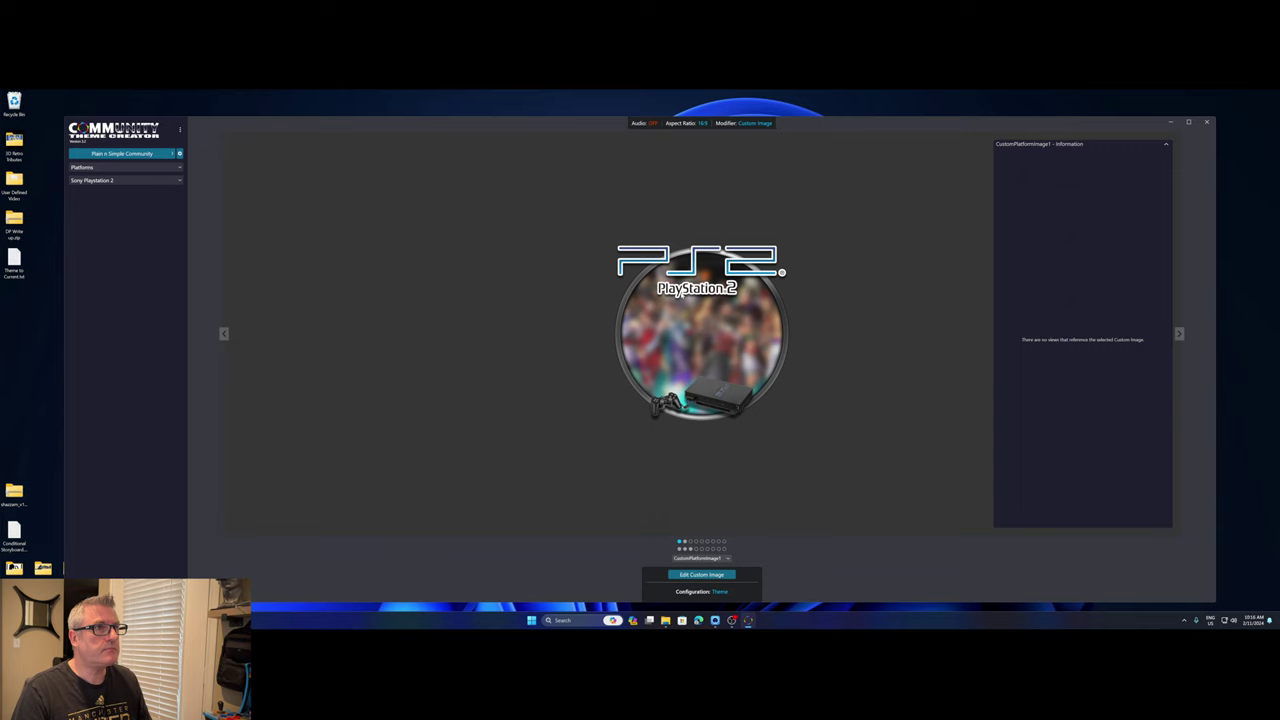
Return to the View modifier, load theme 3.2 and preview the WallGamesView grid.
left_click(763, 126)
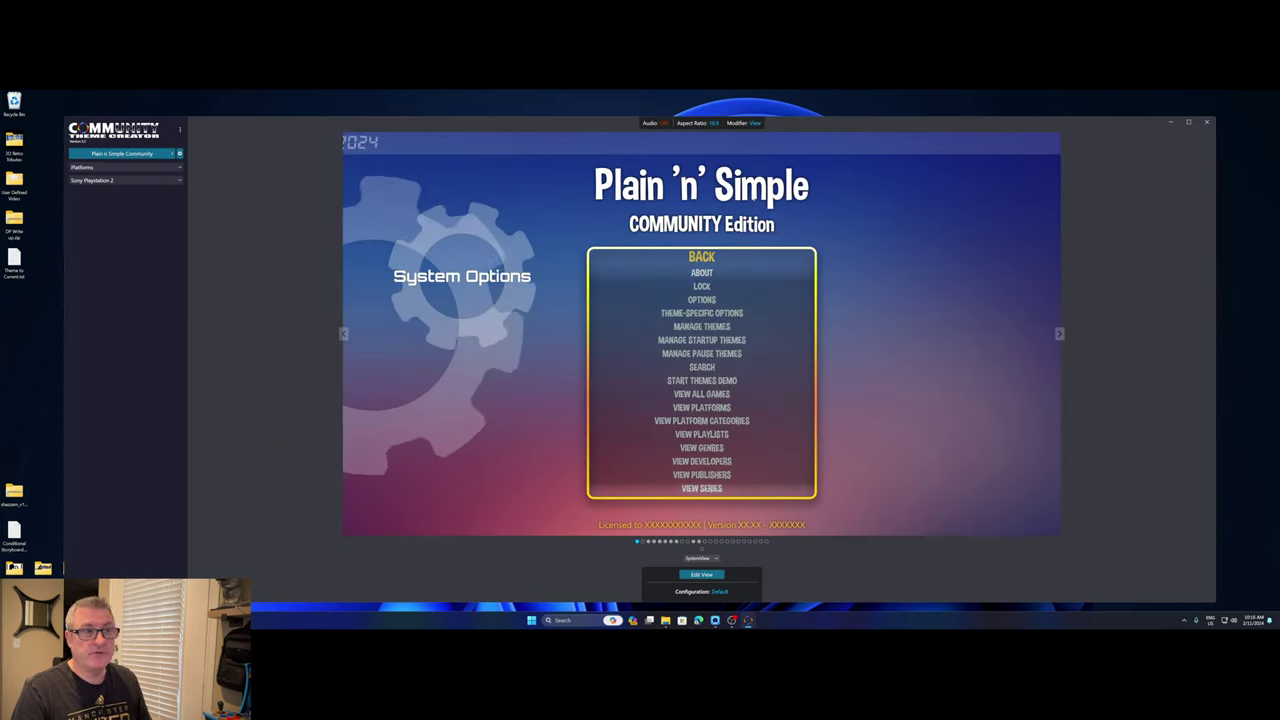
left_click(138, 158)
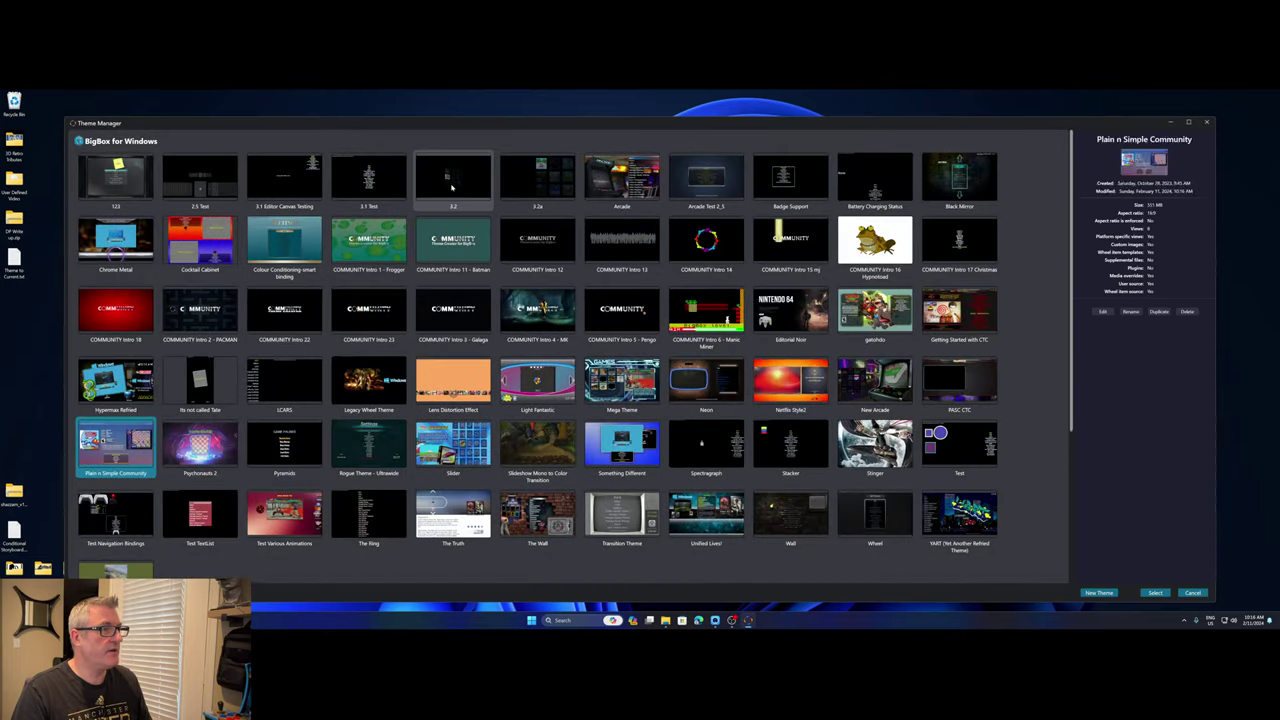
double_click(451, 180)
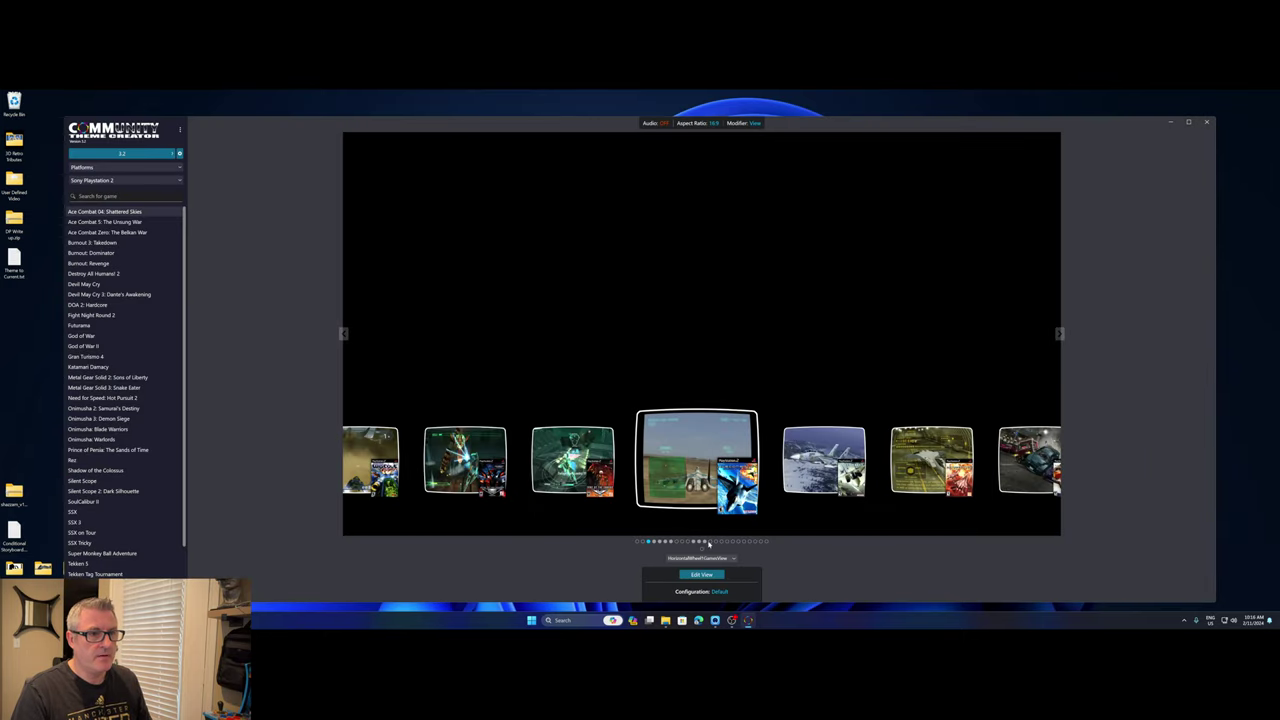
left_click(704, 541)
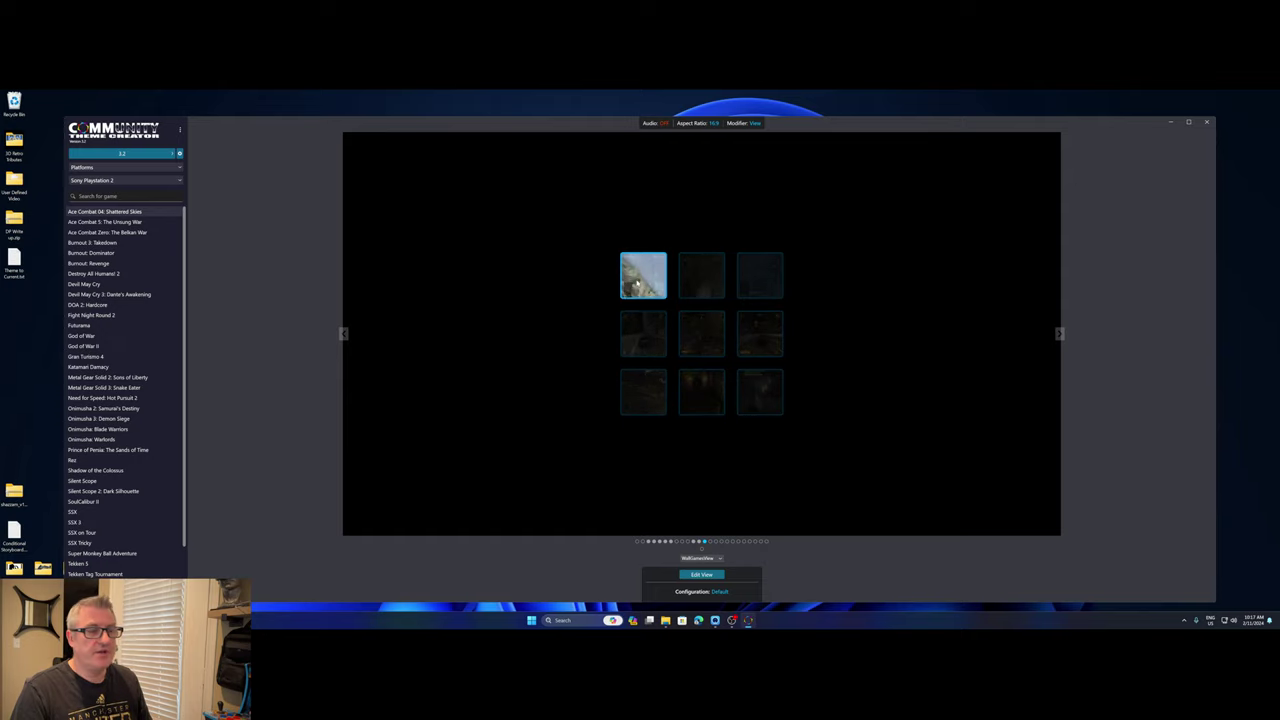
left_click(150, 155)
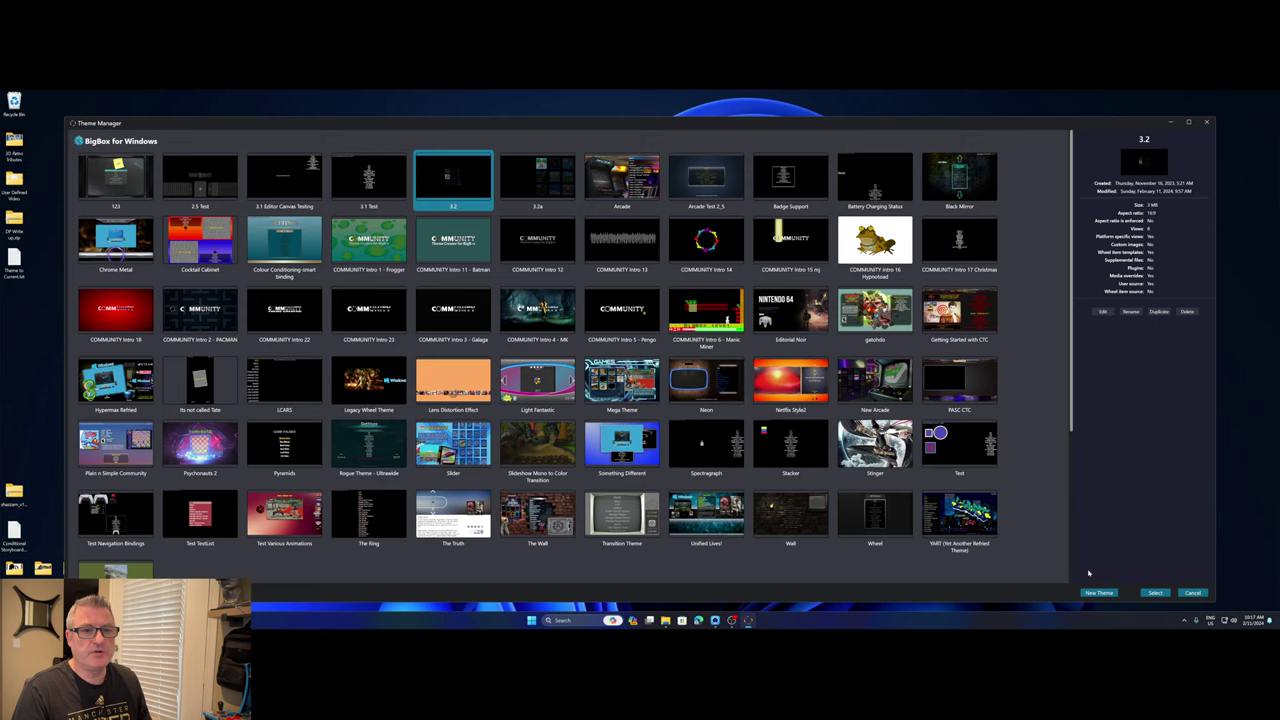
left_click(1155, 592)
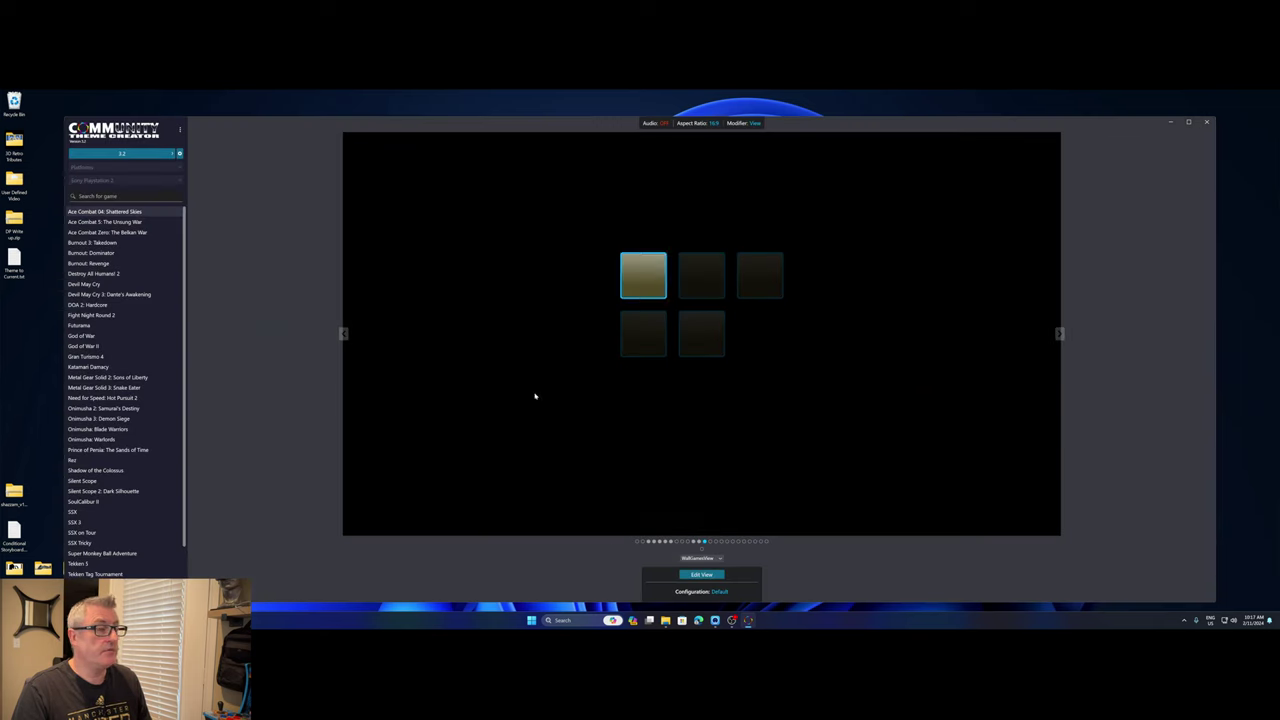
left_click(121, 154)
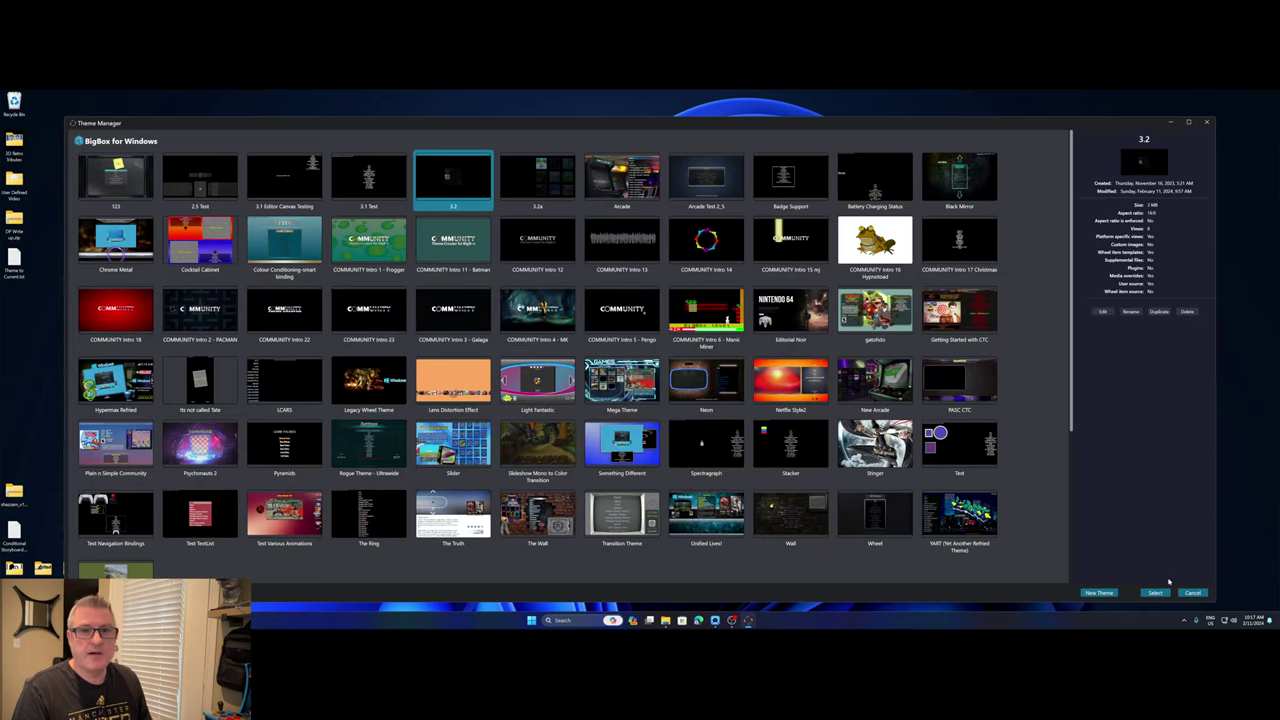
left_click(1188, 594)
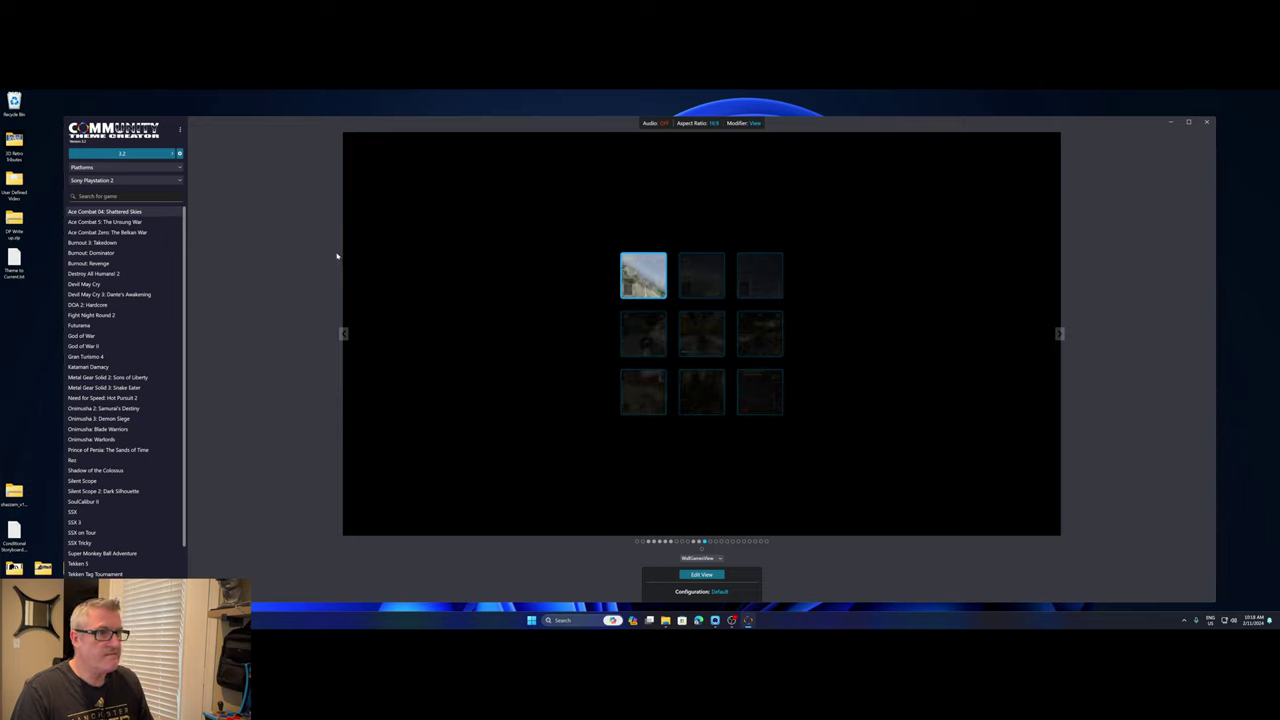
left_click(181, 156)
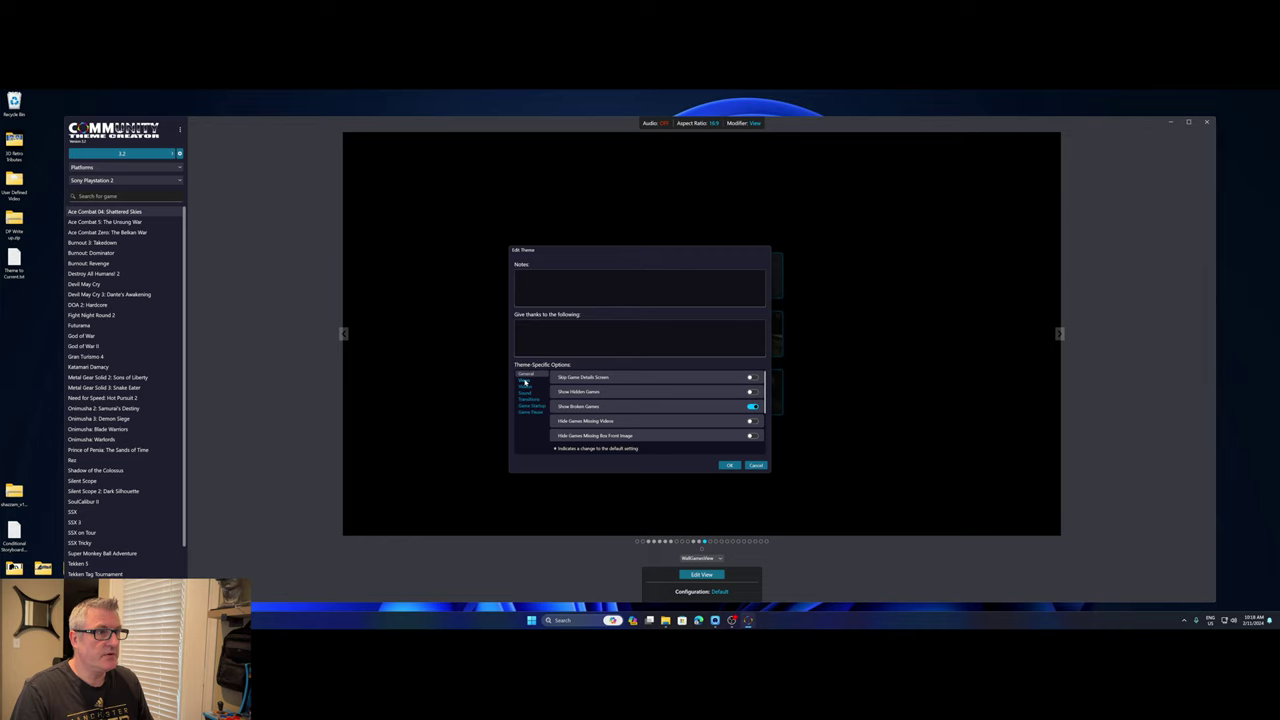
left_click(524, 381)
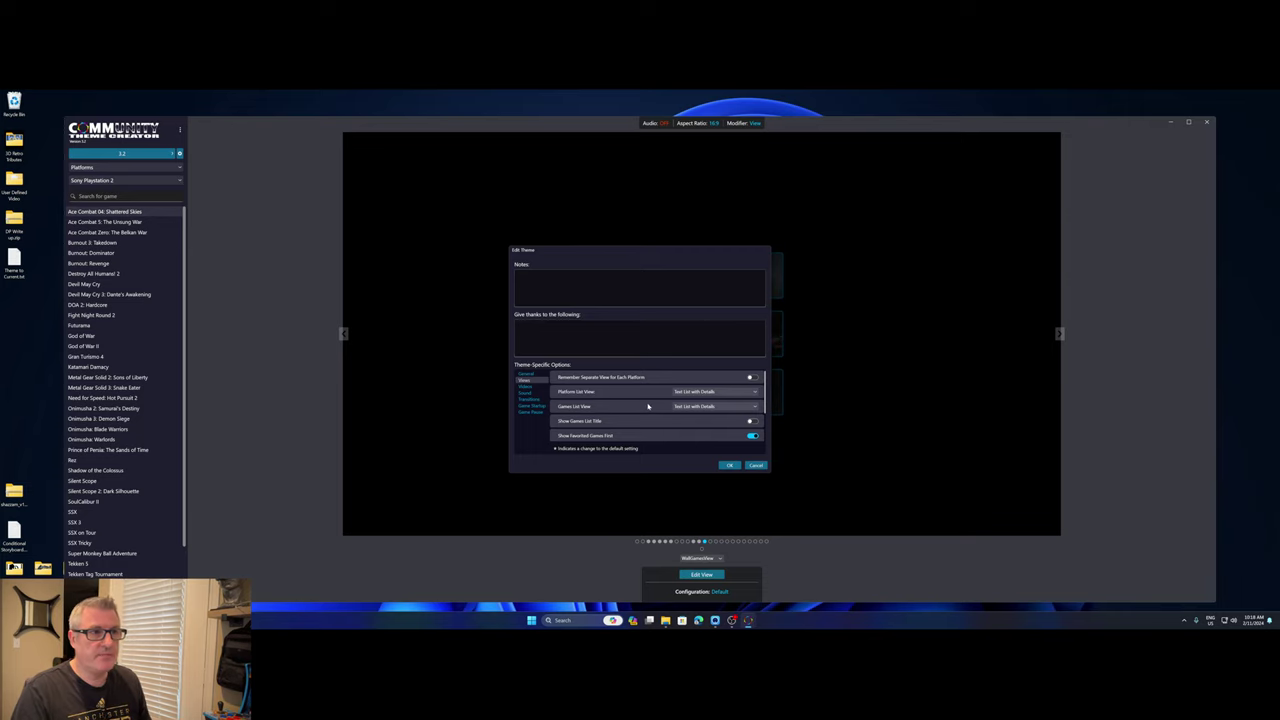
left_click(693, 407)
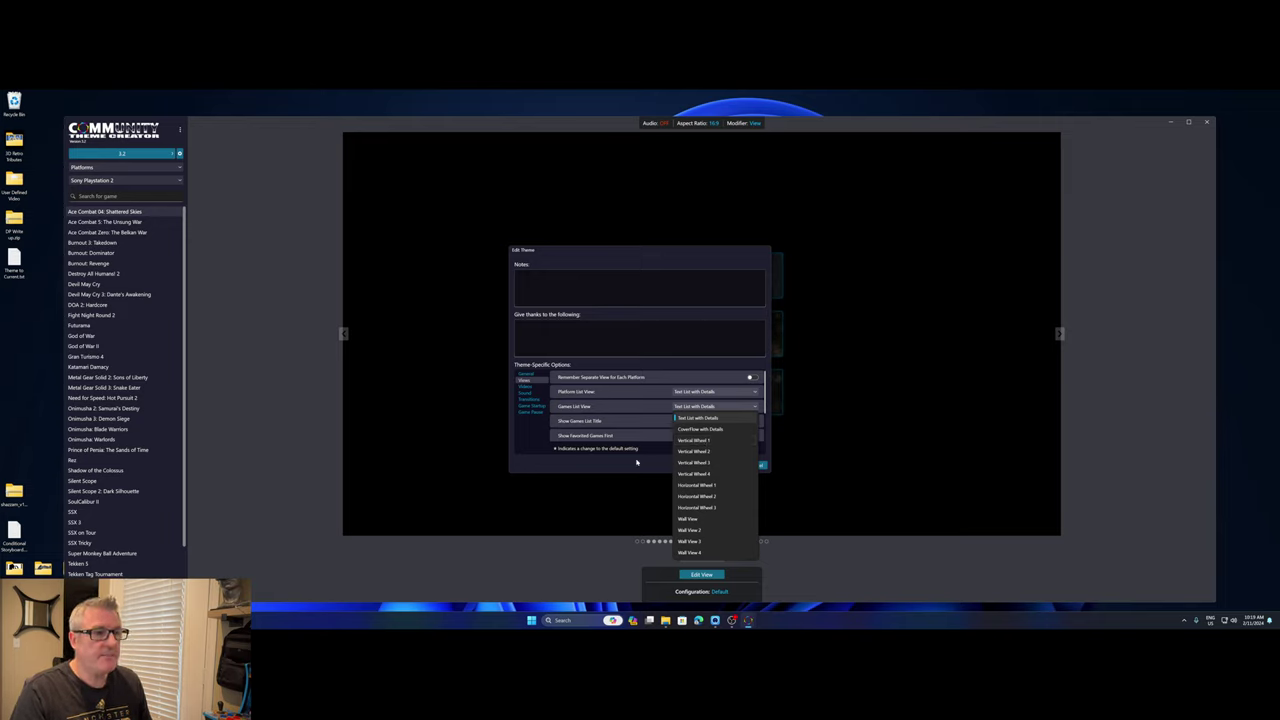
left_click(657, 463)
left_click(757, 467)
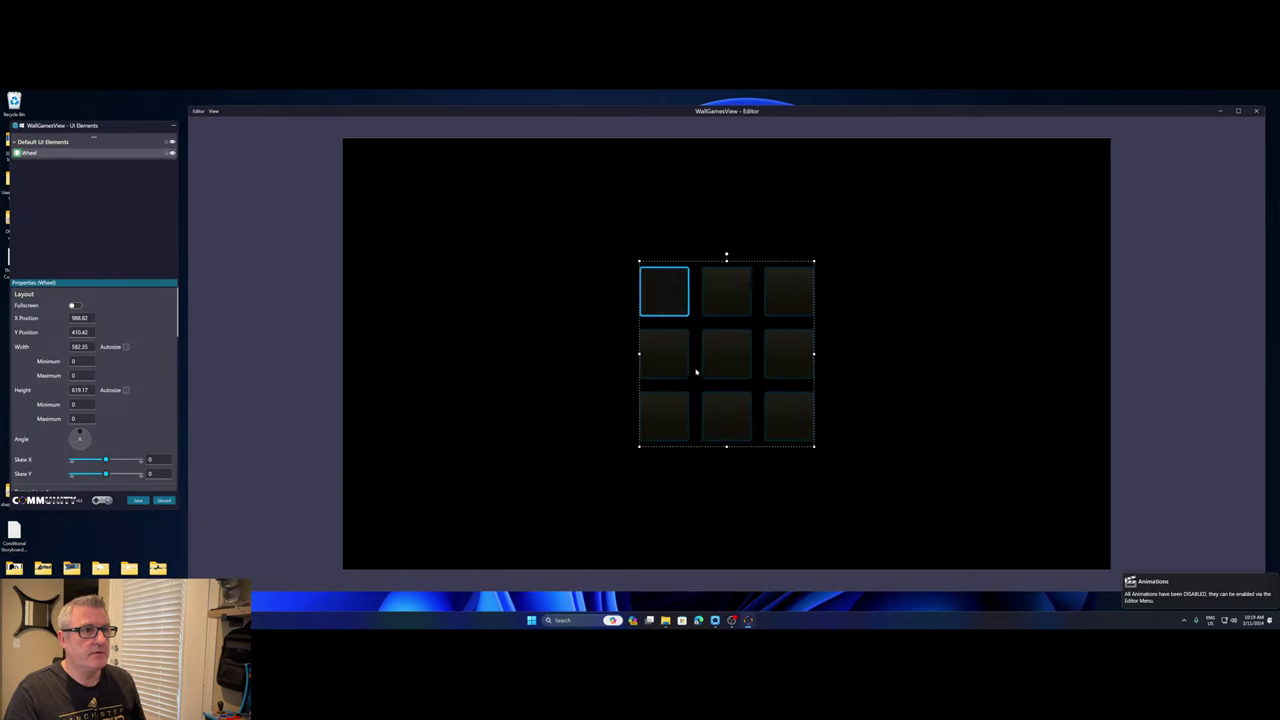
Move the game wall to the canvas's top-left and enlarge it to fill the canvas.
left_click_drag(679, 307, 597, 251)
left_click_drag(707, 339, 960, 550)
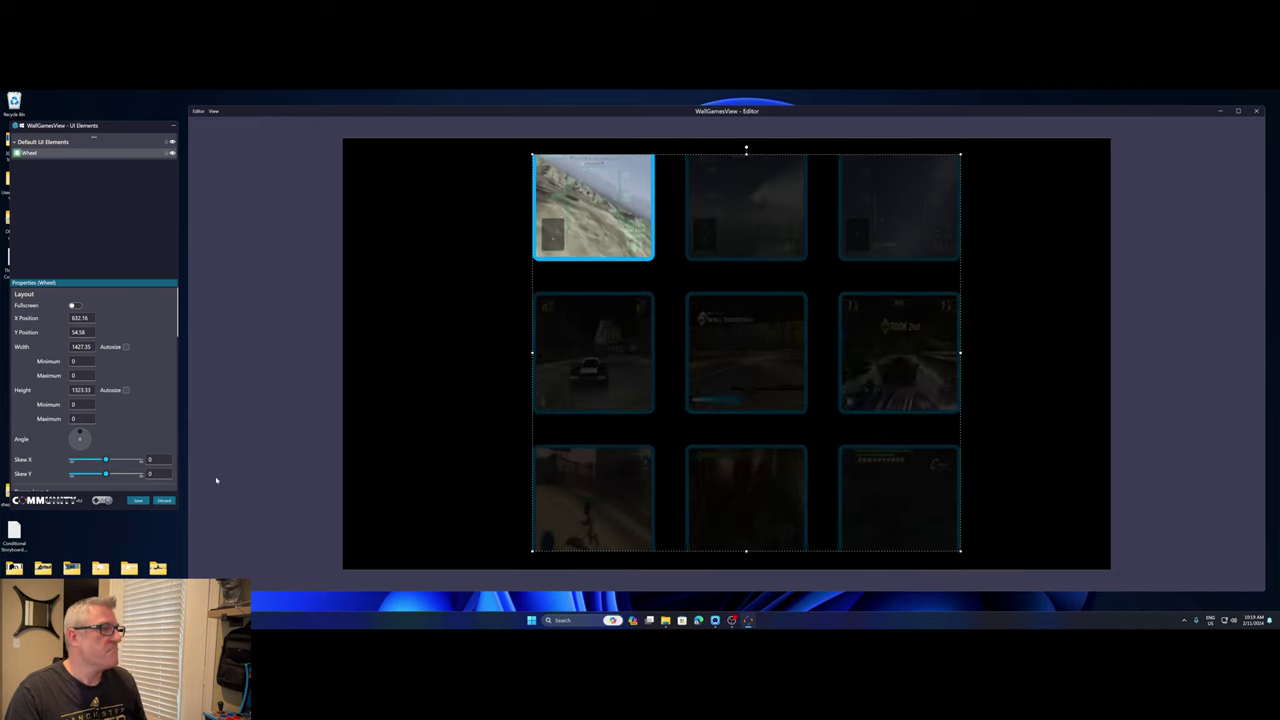
left_click_drag(177, 325, 180, 413)
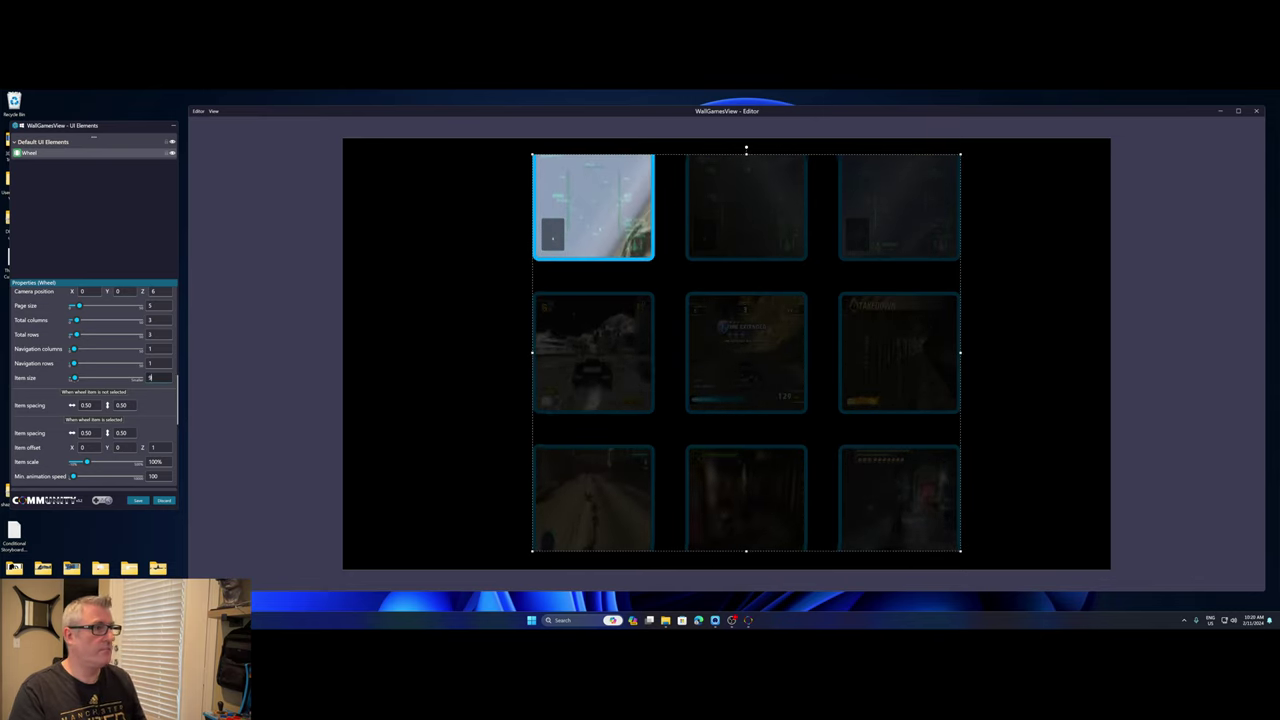
Set the wall's Item size to 8 and save the changes.
left_click(161, 381)
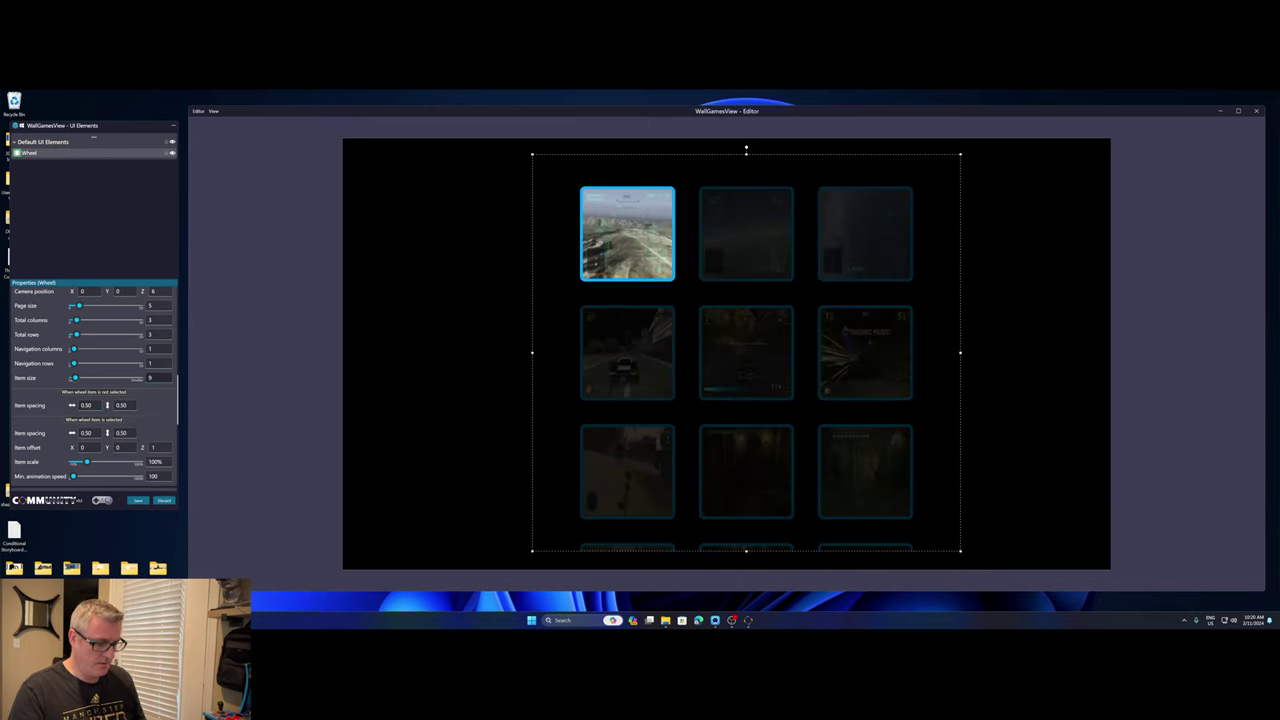
type("8")
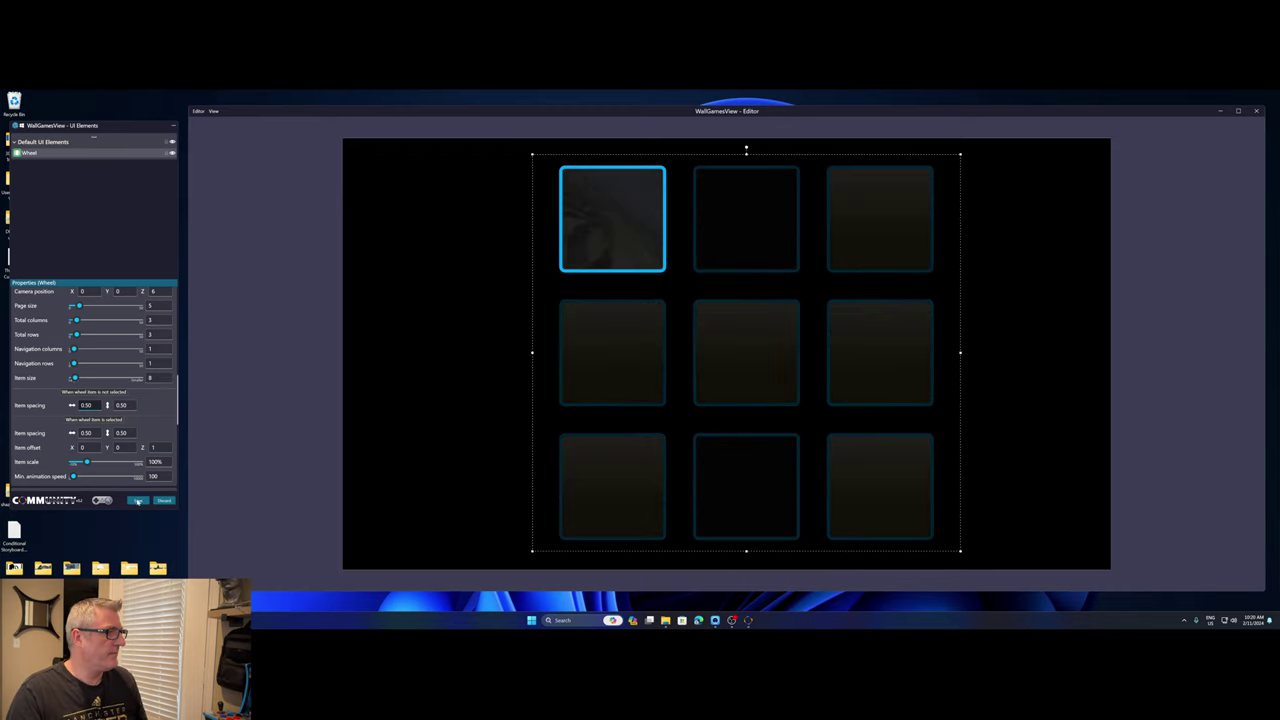
left_click(138, 500)
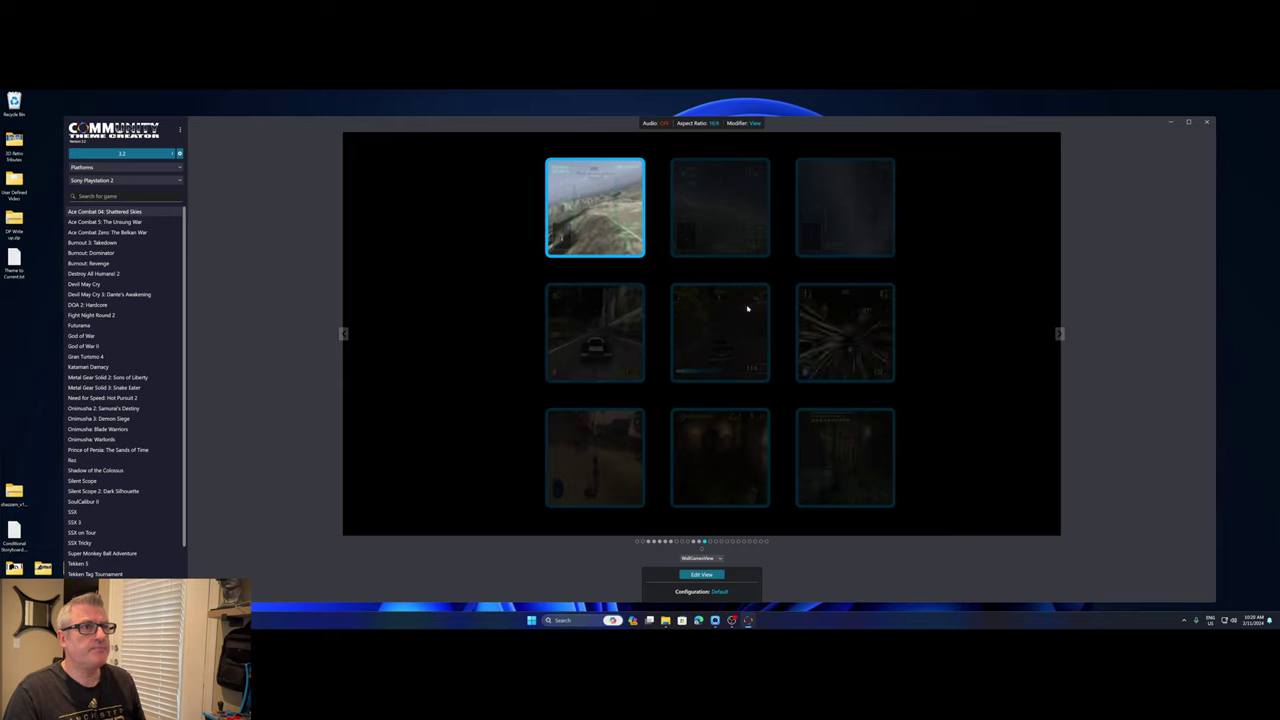
Paste the copied GameWheelItem1 template into slot 6 and open GameWheelItem6 for editing.
mouse_move(737, 124)
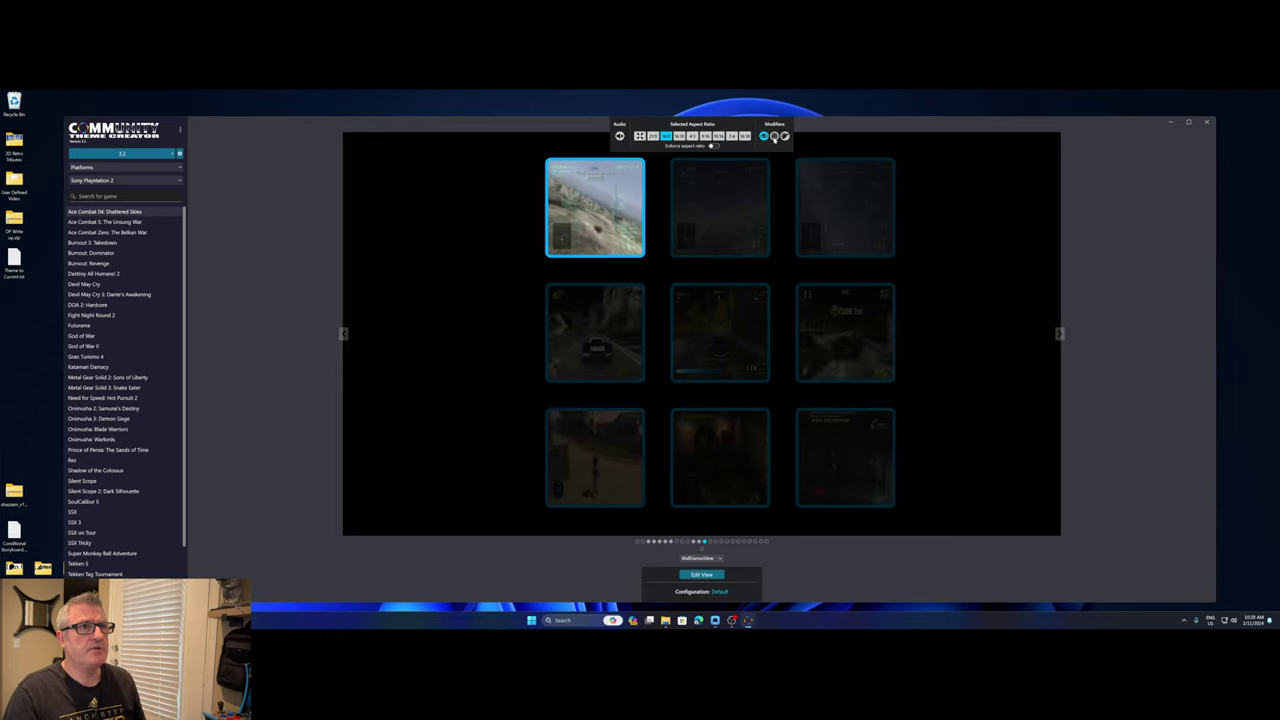
left_click(774, 137)
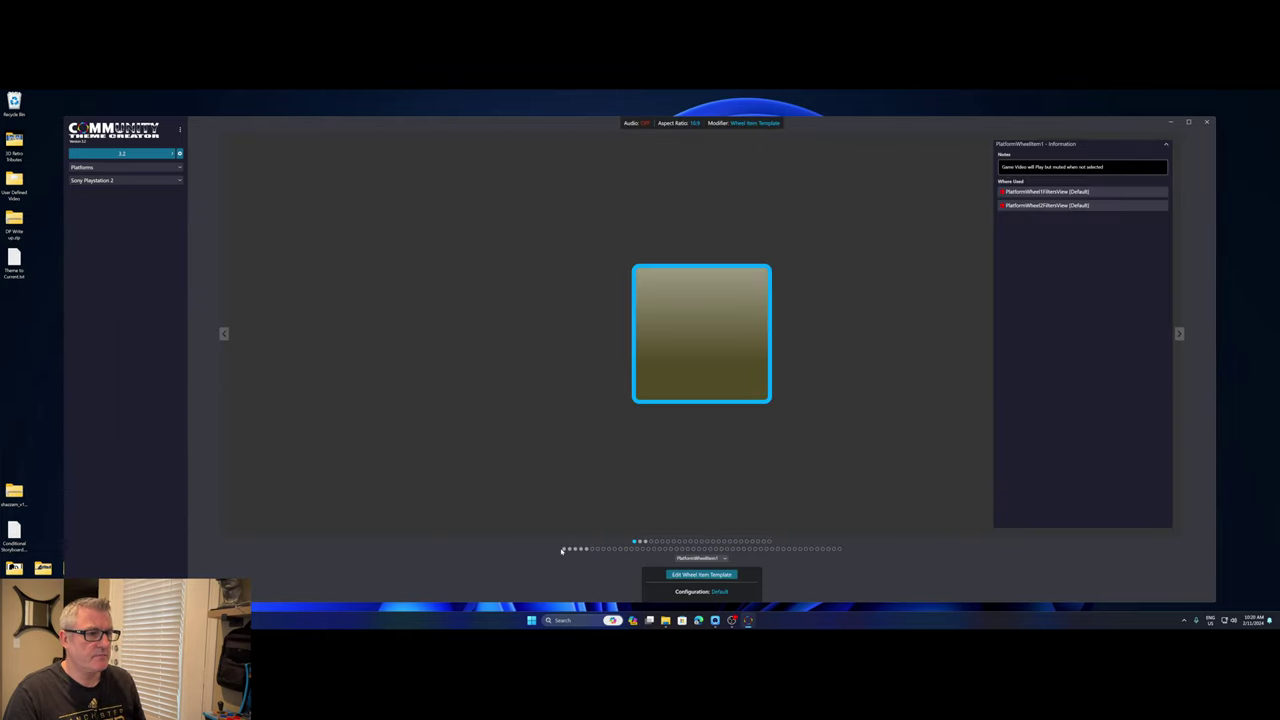
left_click(564, 549)
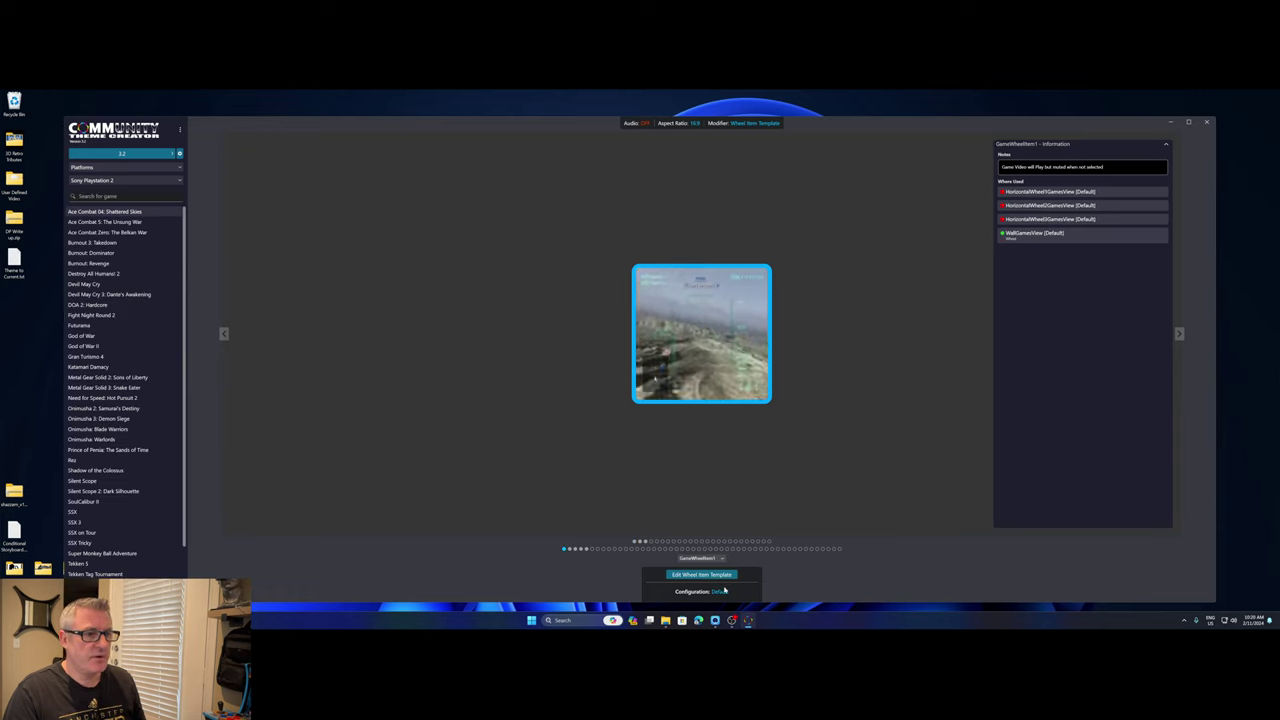
left_click(592, 549)
left_click(722, 558)
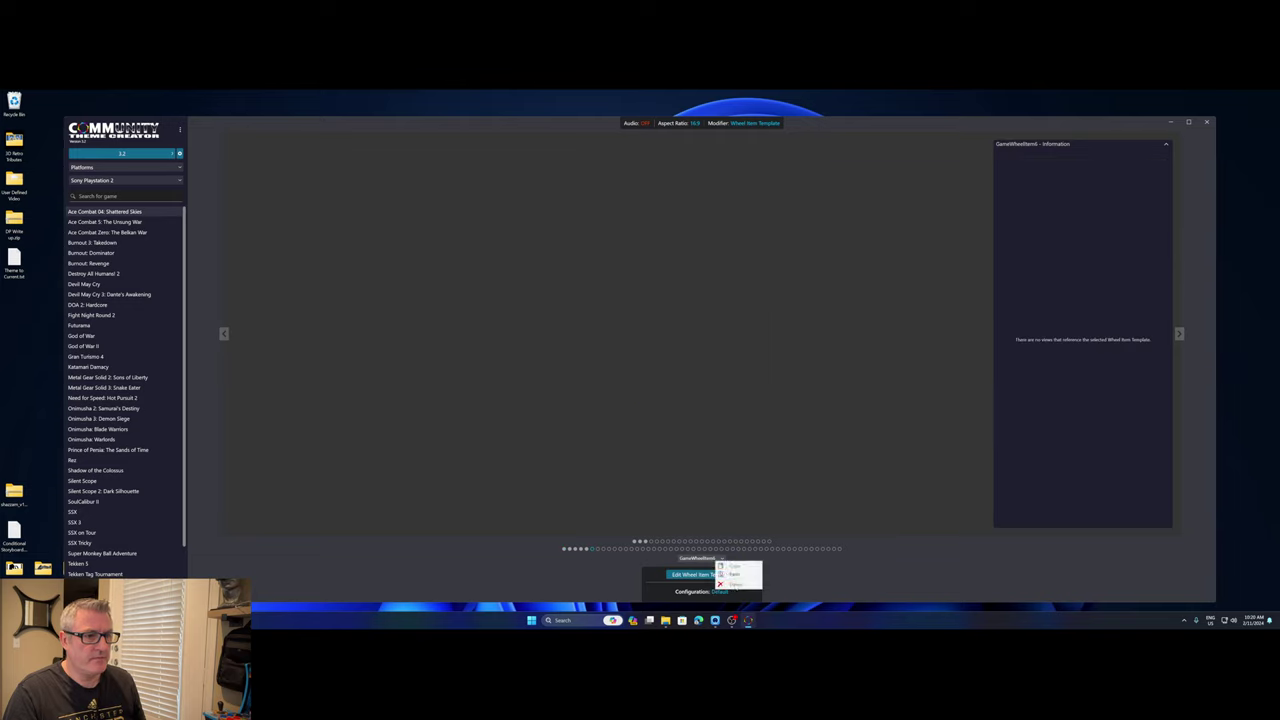
left_click(734, 574)
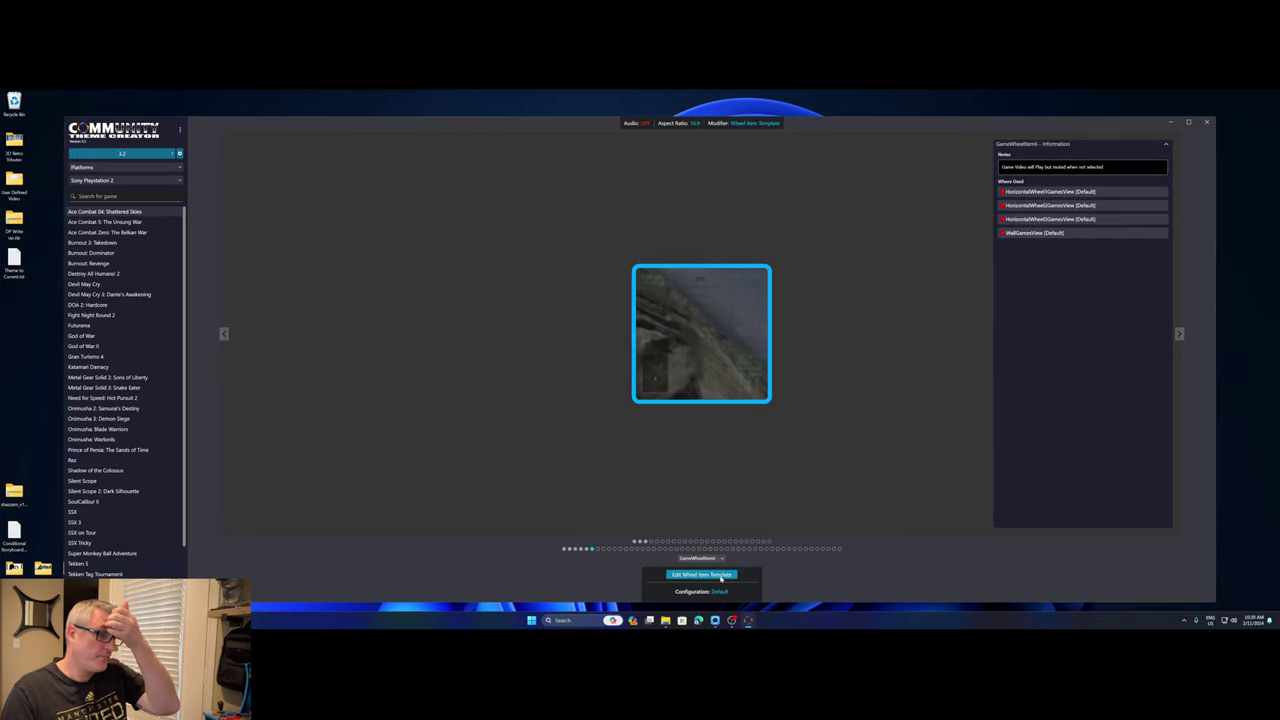
left_click(720, 575)
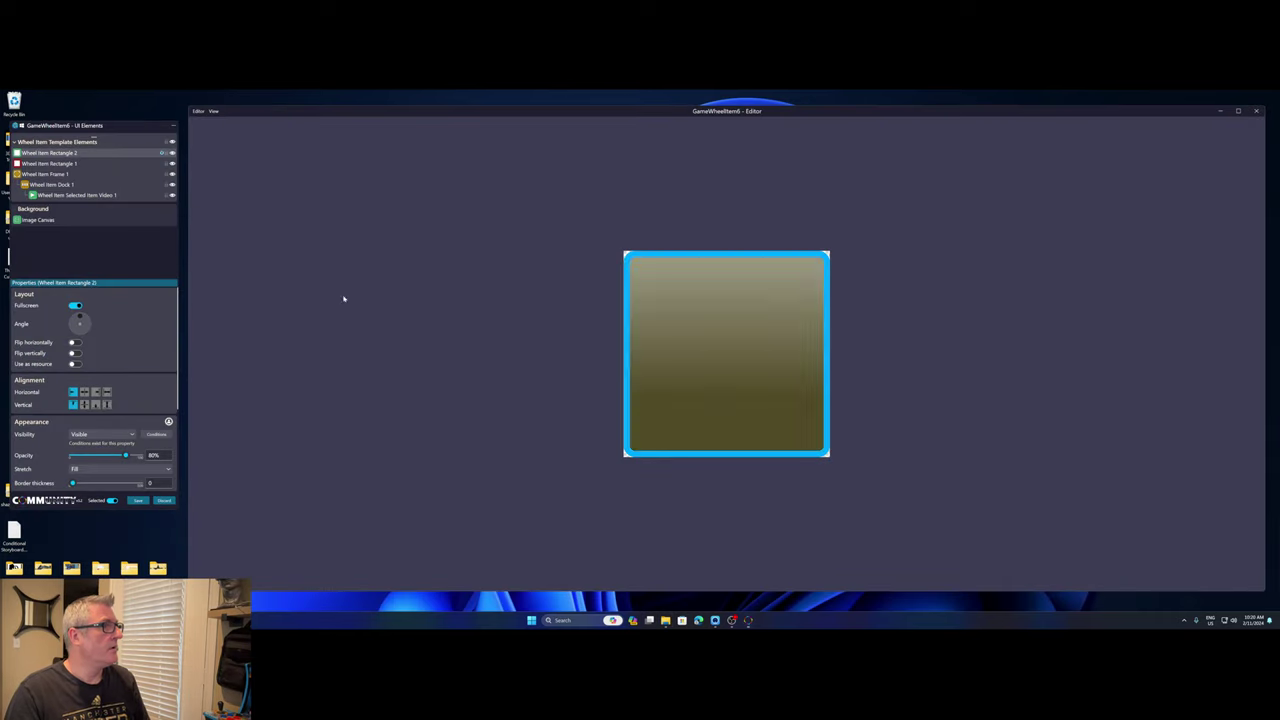
Inspect the template's Wheel Item Frame and selected-item video elements.
left_click(48, 175)
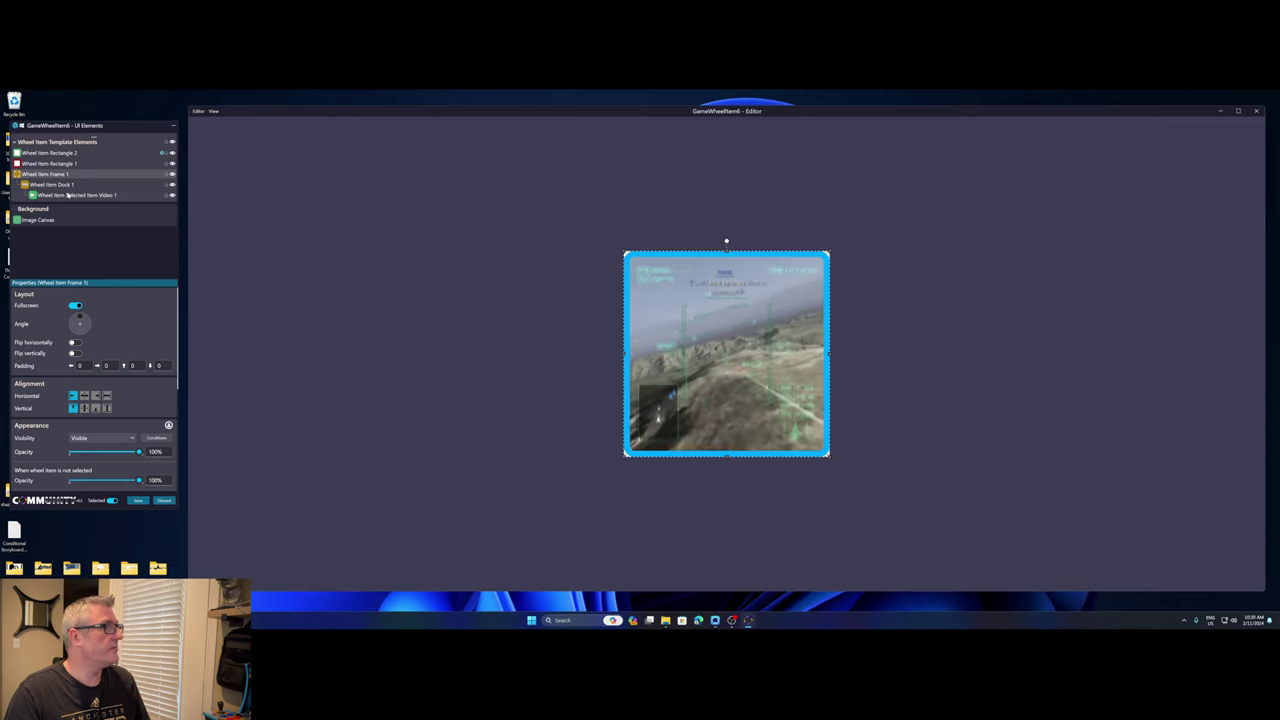
left_click(120, 196)
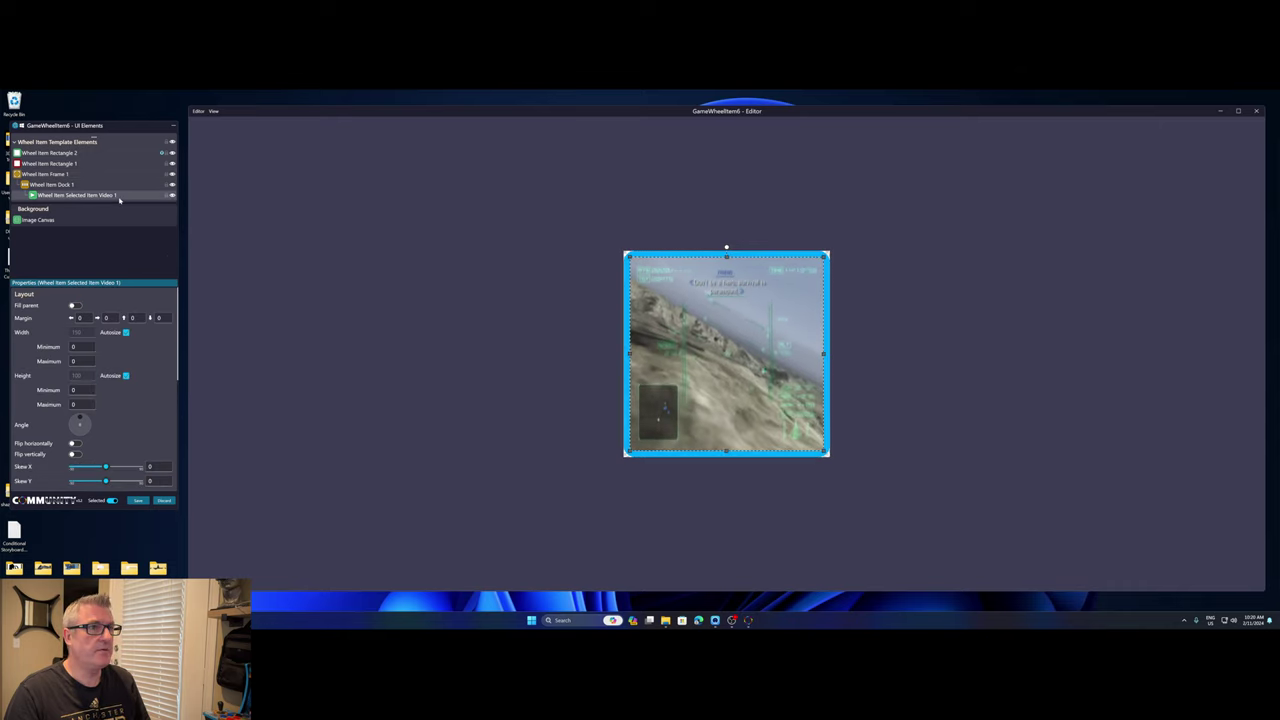
left_click(55, 175)
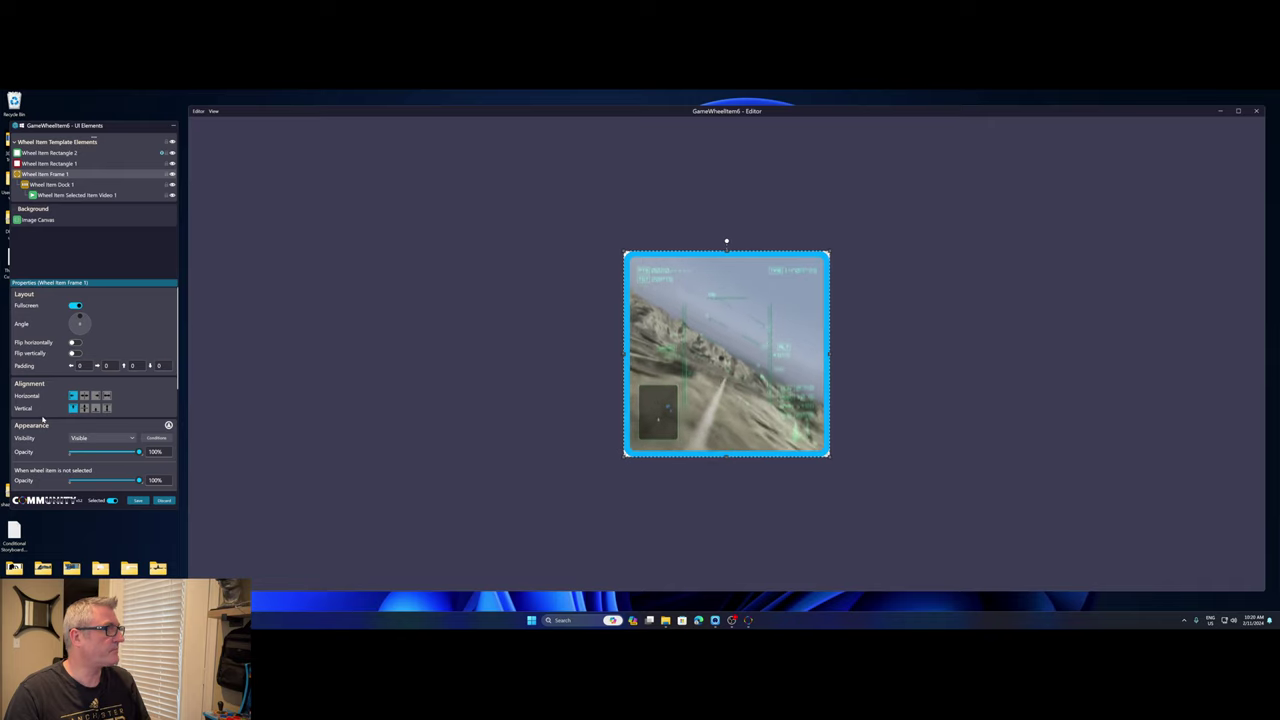
Delete the translucent overlay Wheel Item Rectangle 2 from GameWheelItem6.
left_click(73, 151)
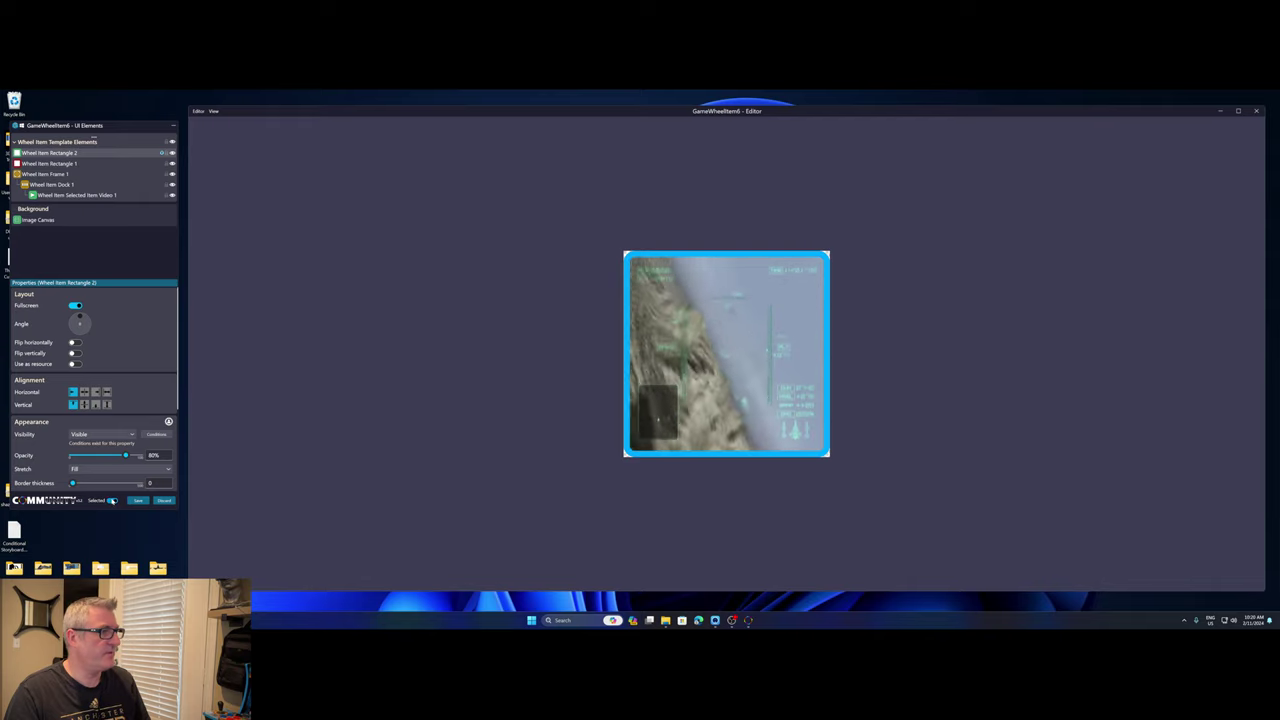
left_click(111, 501)
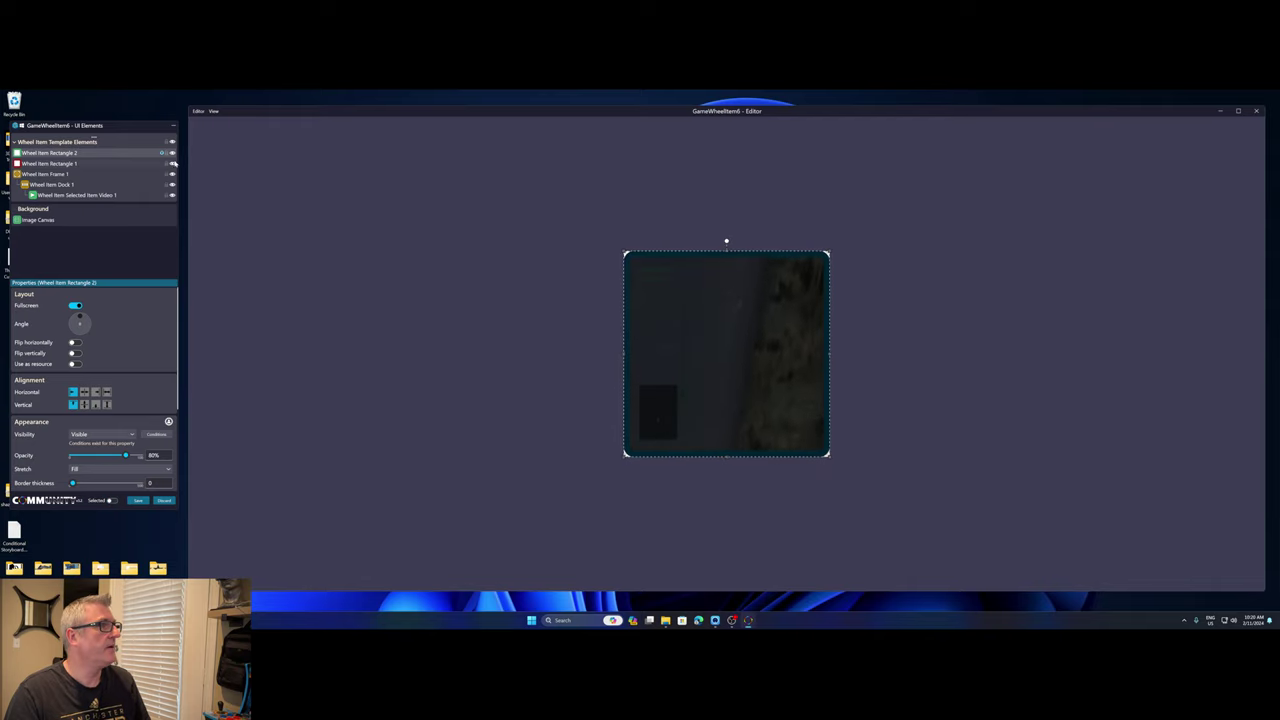
right_click(120, 154)
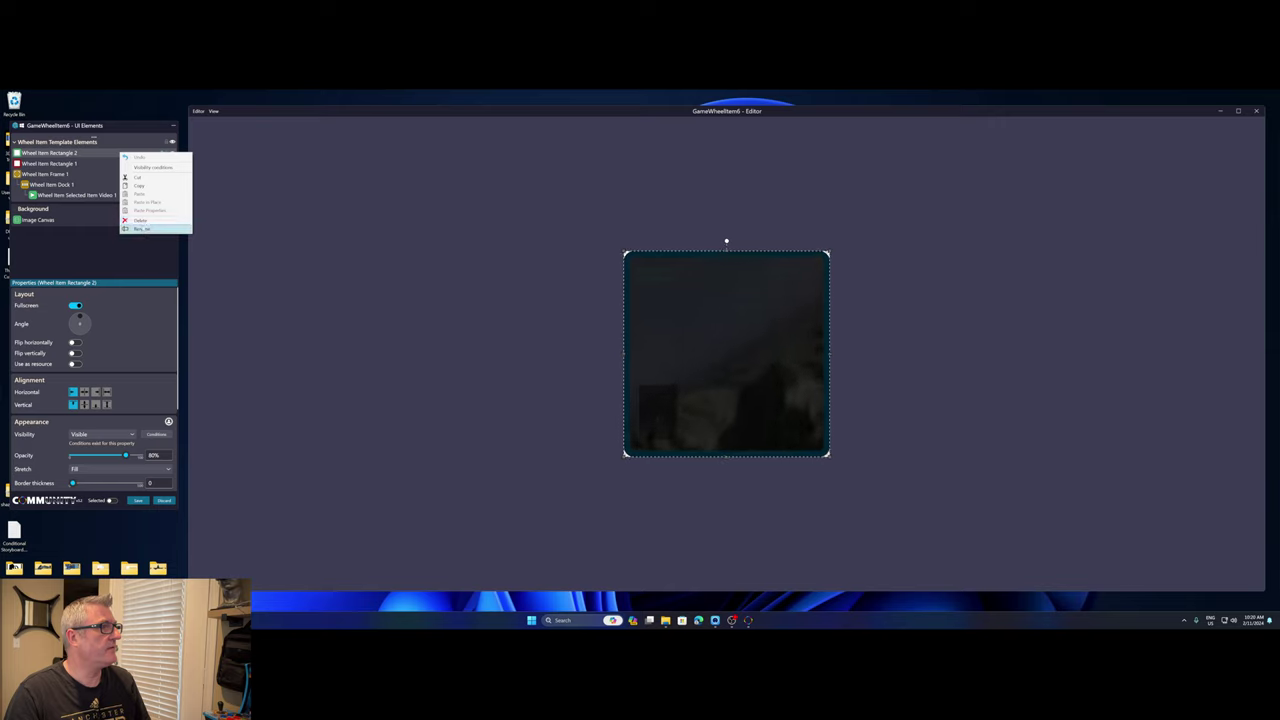
left_click(147, 216)
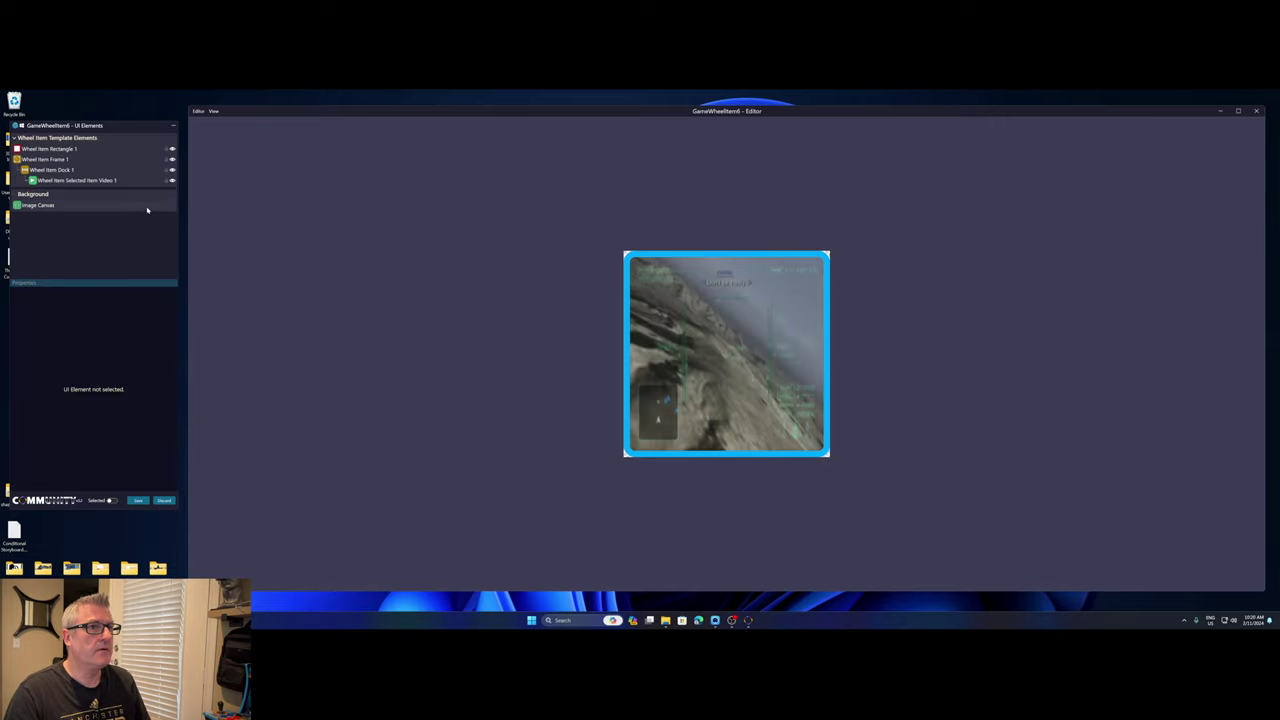
Give Wheel Item Frame 1 a Monochrome effect with a light blue colour.
left_click(70, 161)
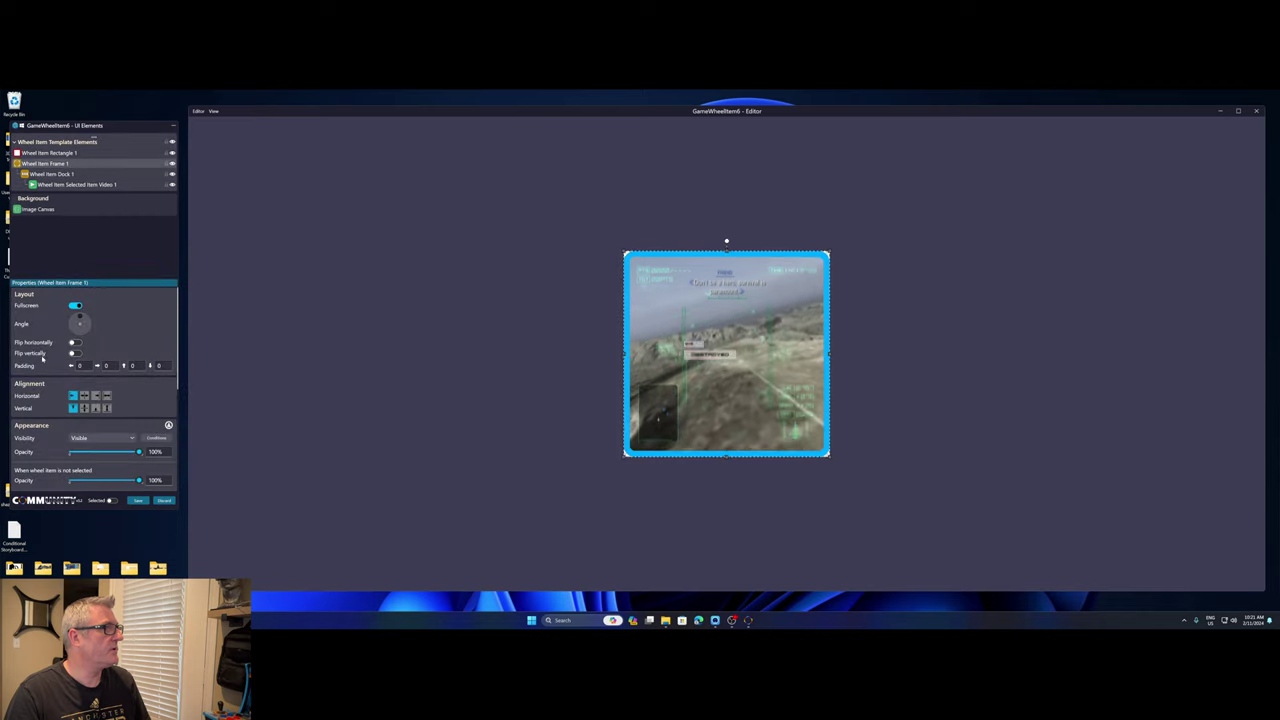
scroll(43, 361, "down", 5)
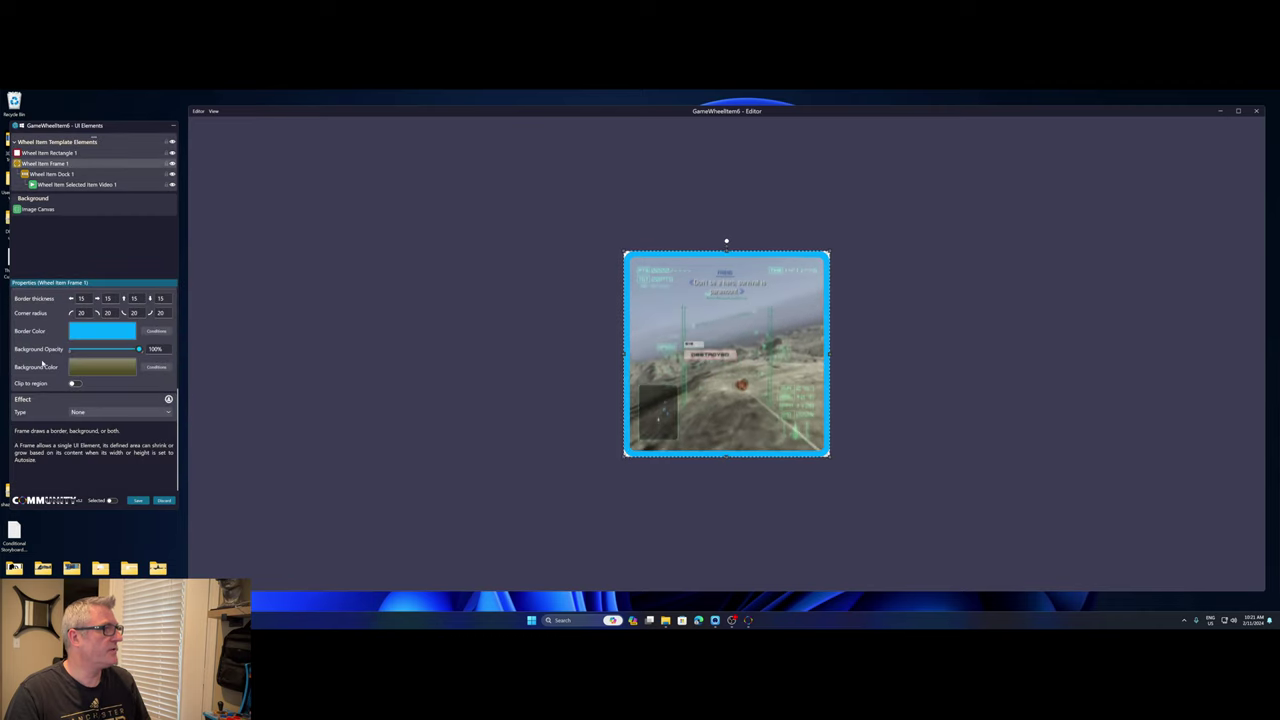
left_click(88, 418)
left_click(100, 480)
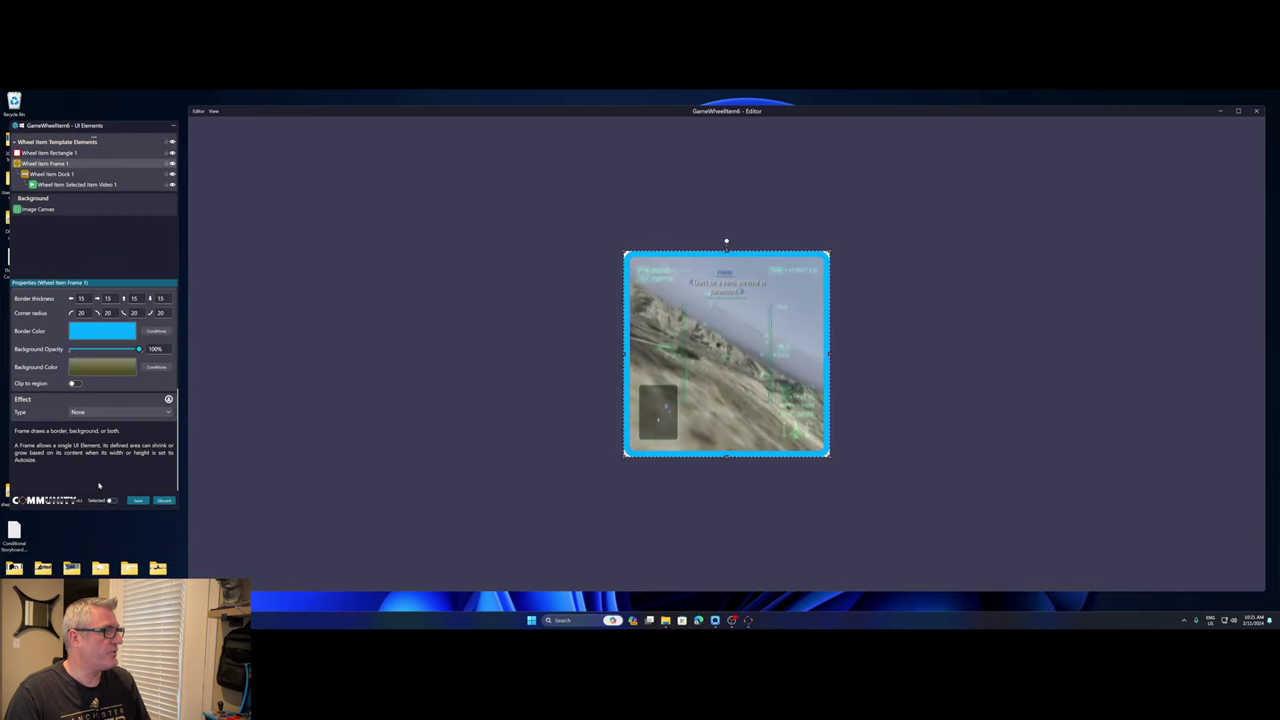
left_click(111, 433)
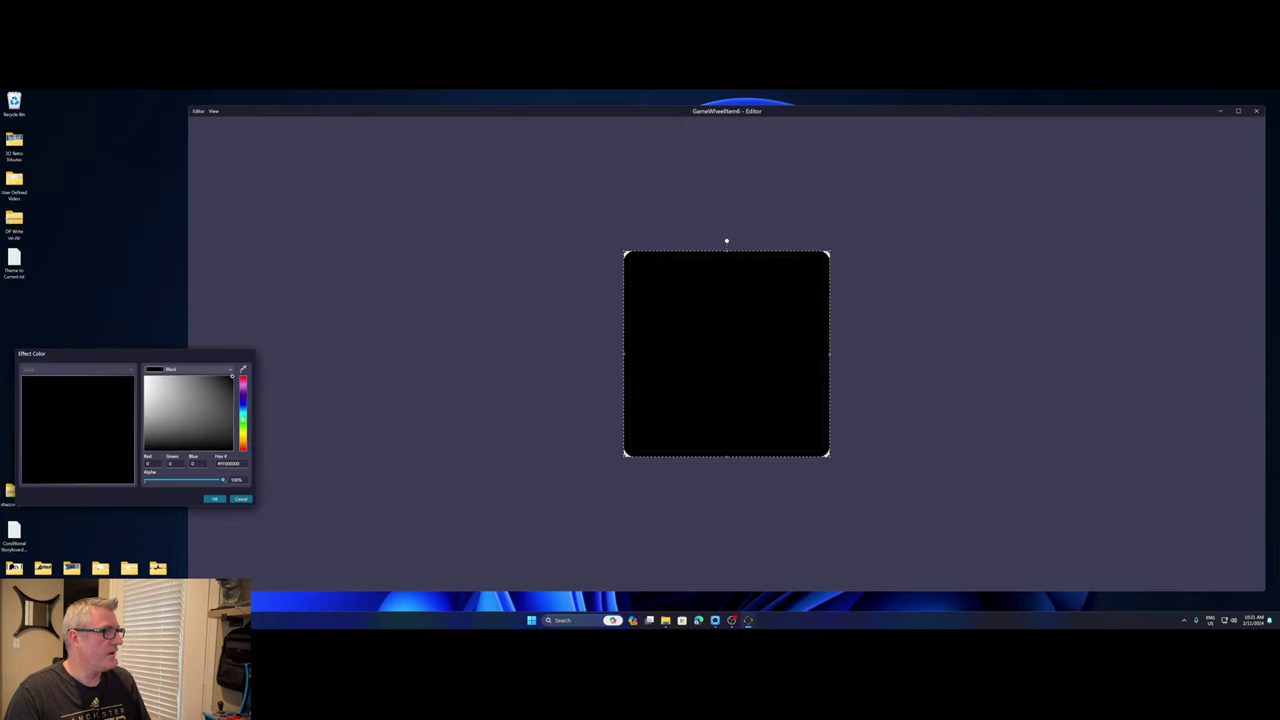
left_click_drag(242, 378, 242, 404)
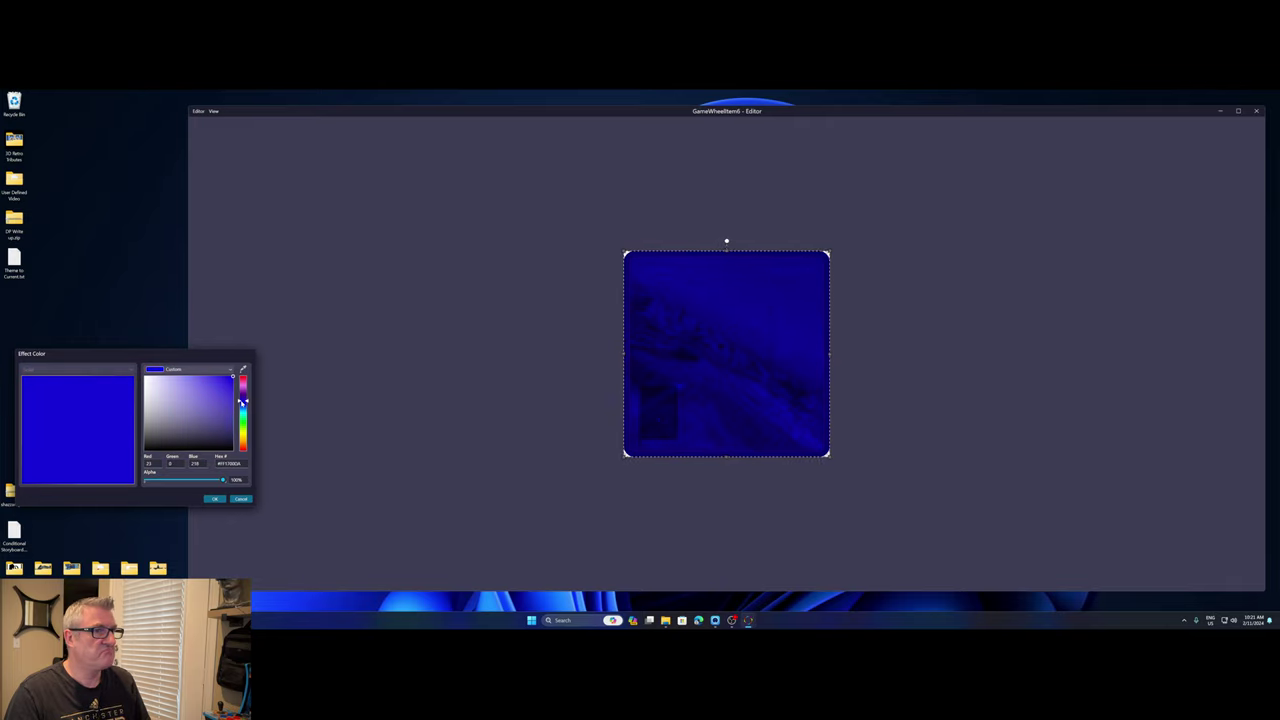
left_click_drag(241, 401, 242, 407)
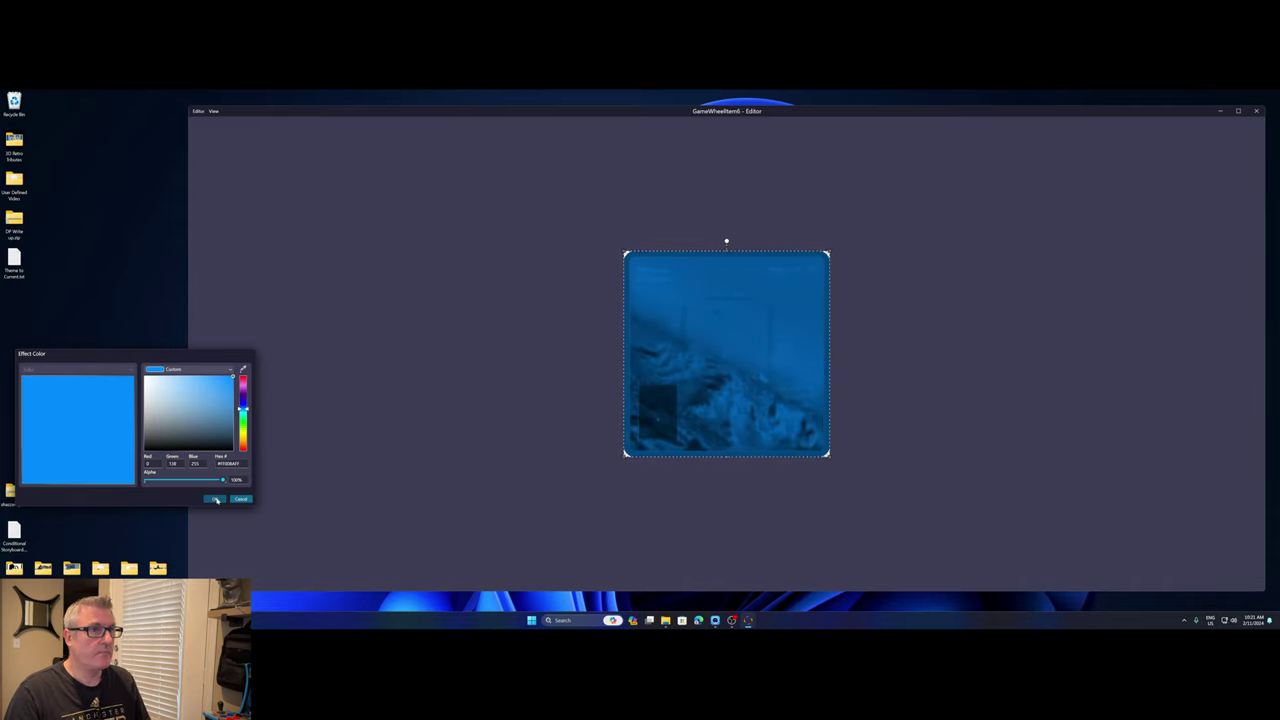
Confirm the blue colour and add an Effect Color condition with an empty colour.
left_click(216, 499)
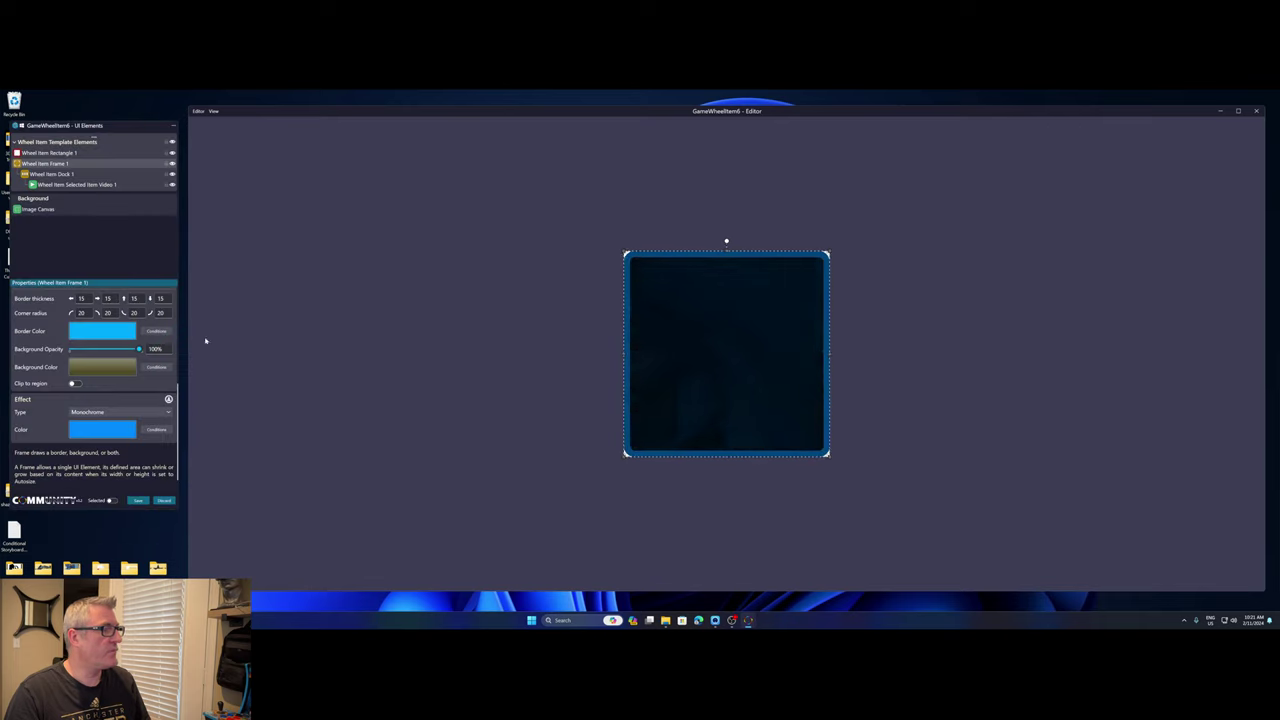
left_click(168, 430)
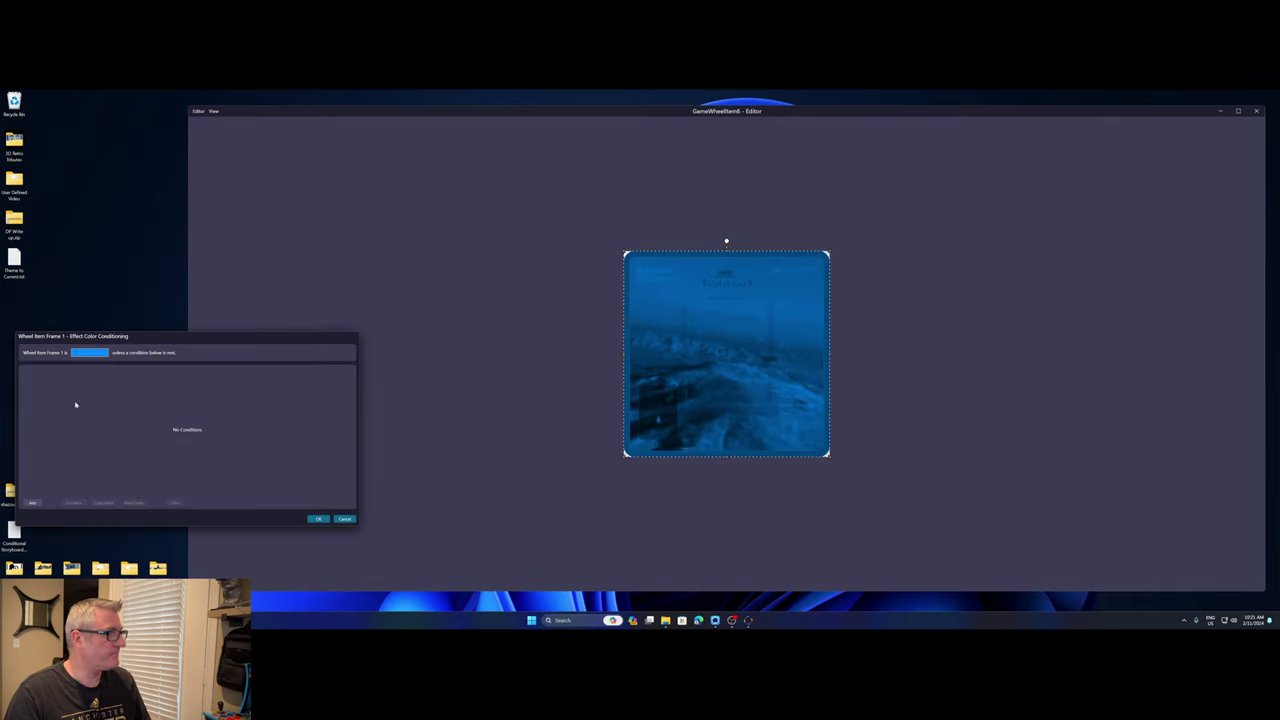
left_click(40, 502)
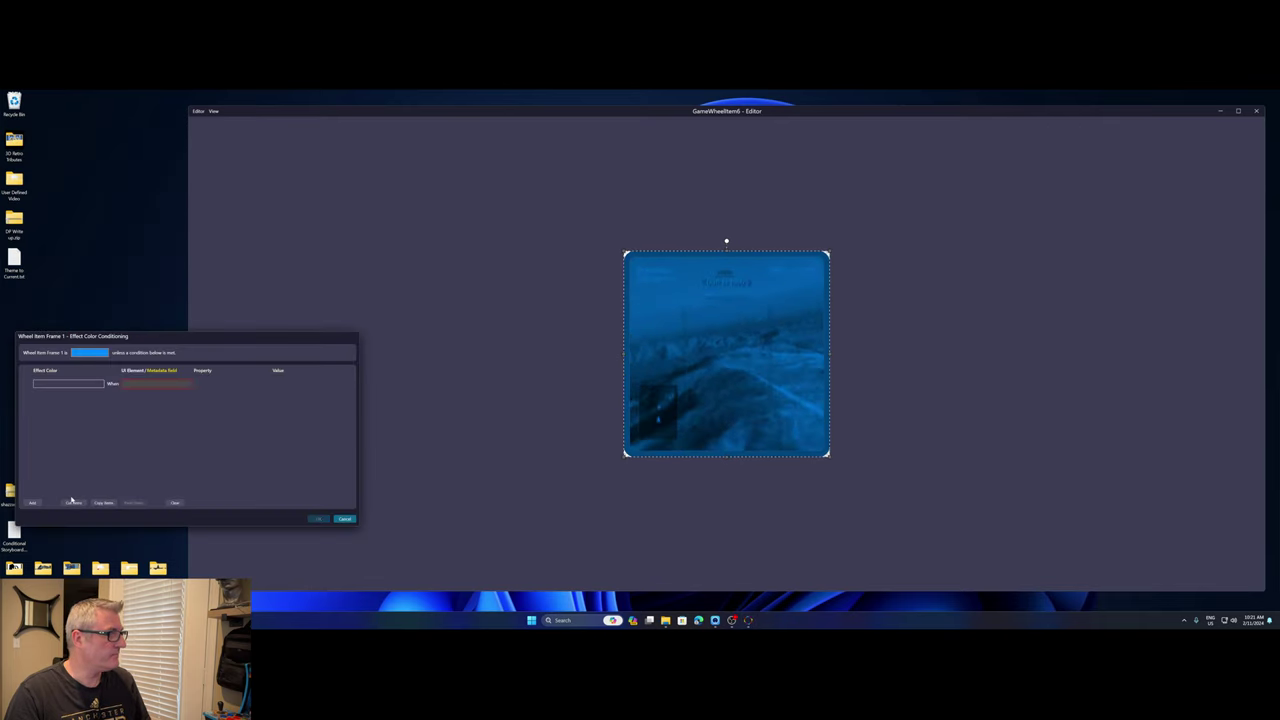
left_click(86, 386)
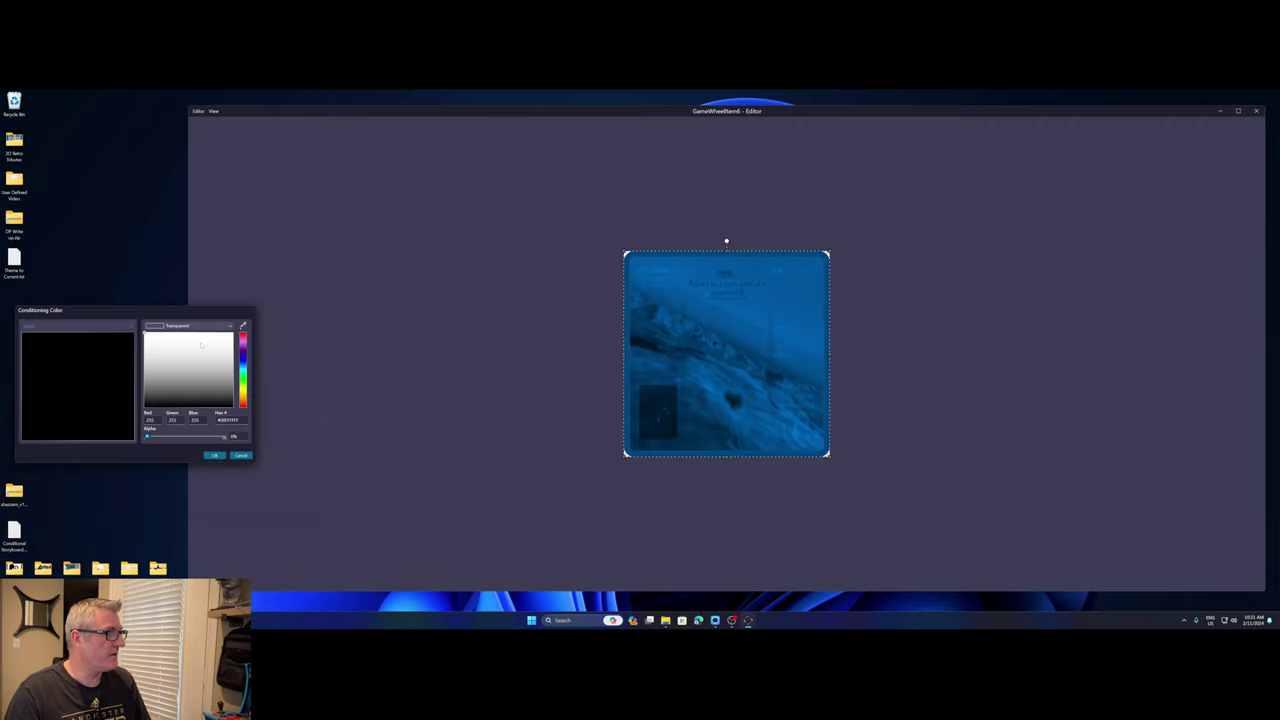
left_click(241, 456)
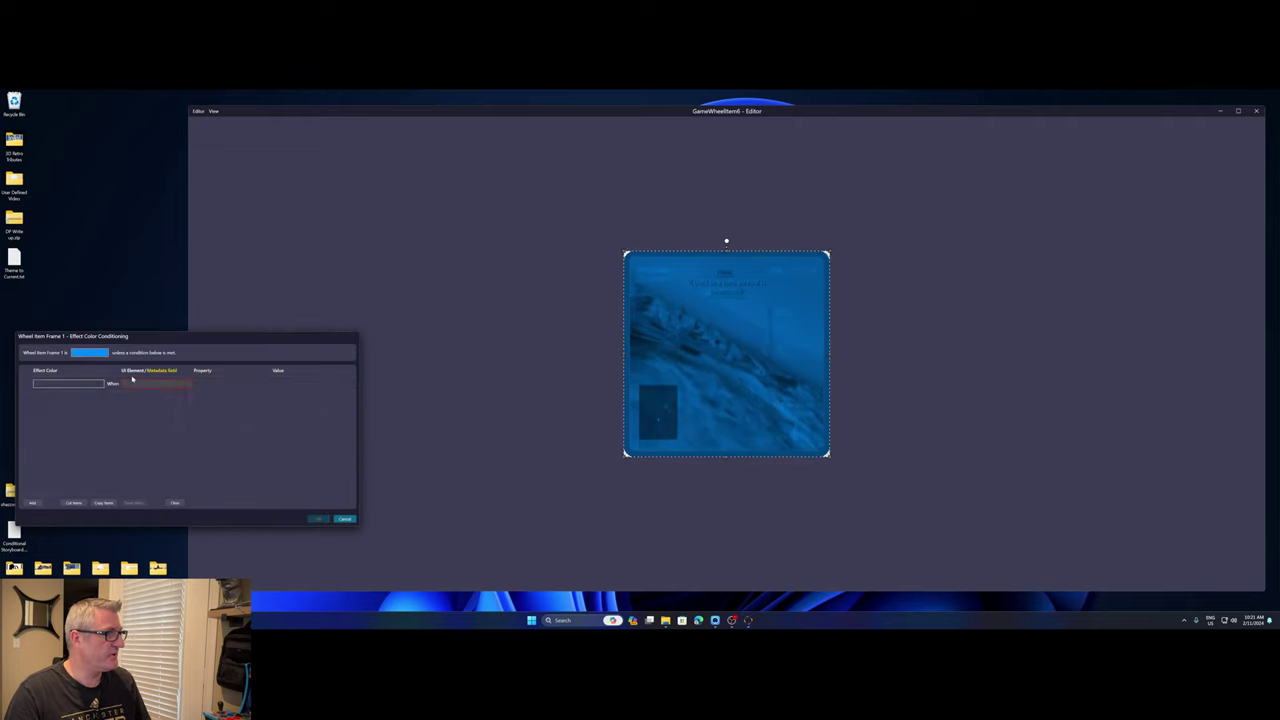
Make the condition apply when Wheel Item Selected's Value is Yes, then confirm.
left_click(140, 384)
scroll(150, 480, "down", 10)
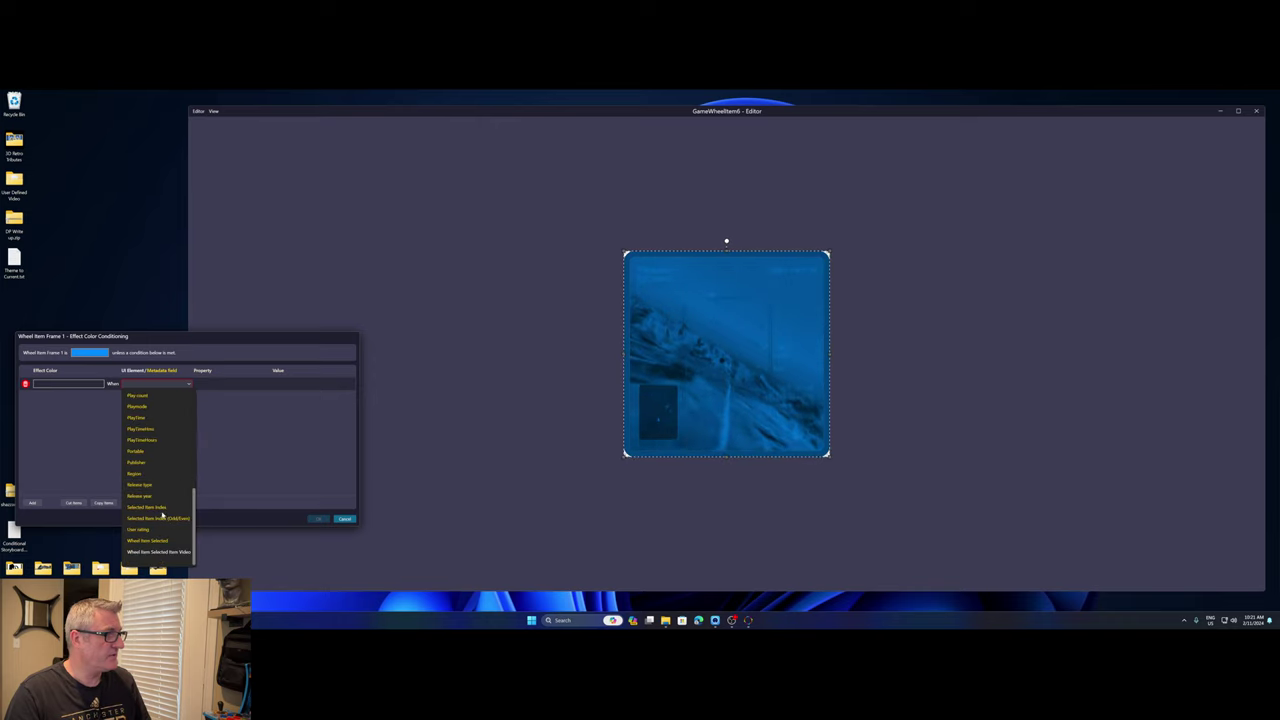
left_click(148, 541)
left_click(232, 384)
left_click(230, 395)
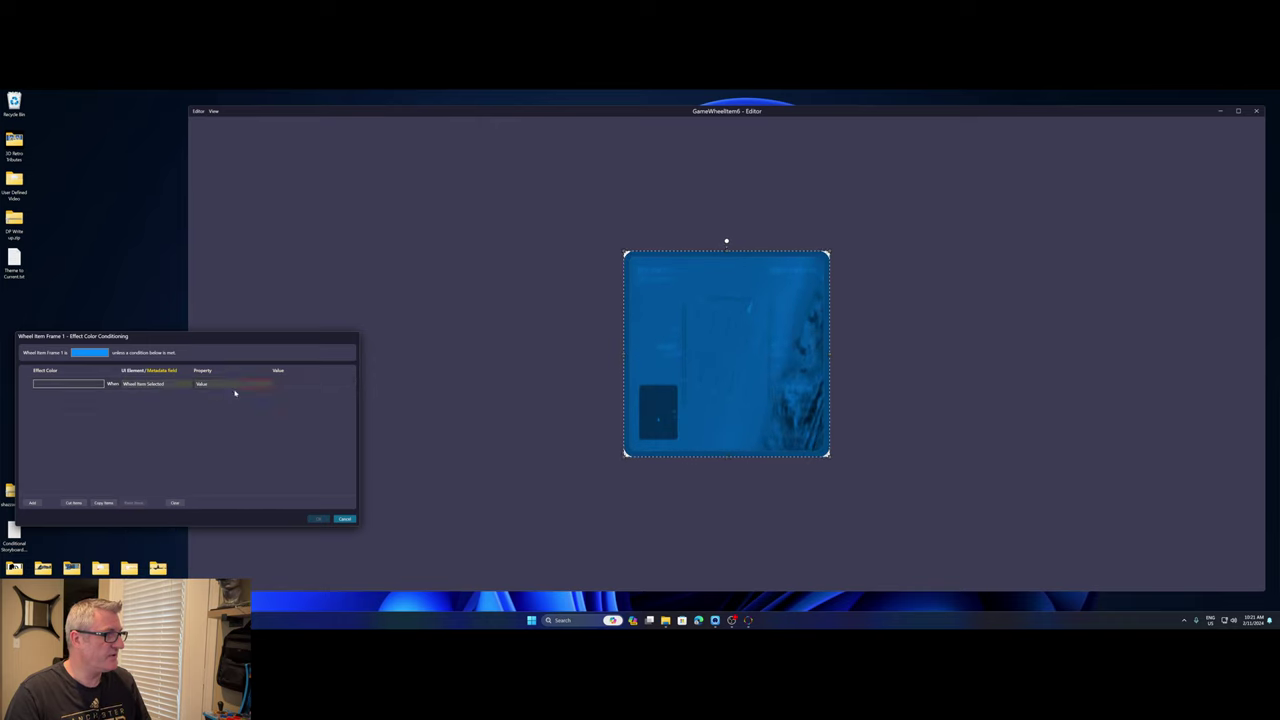
left_click(268, 384)
left_click(258, 395)
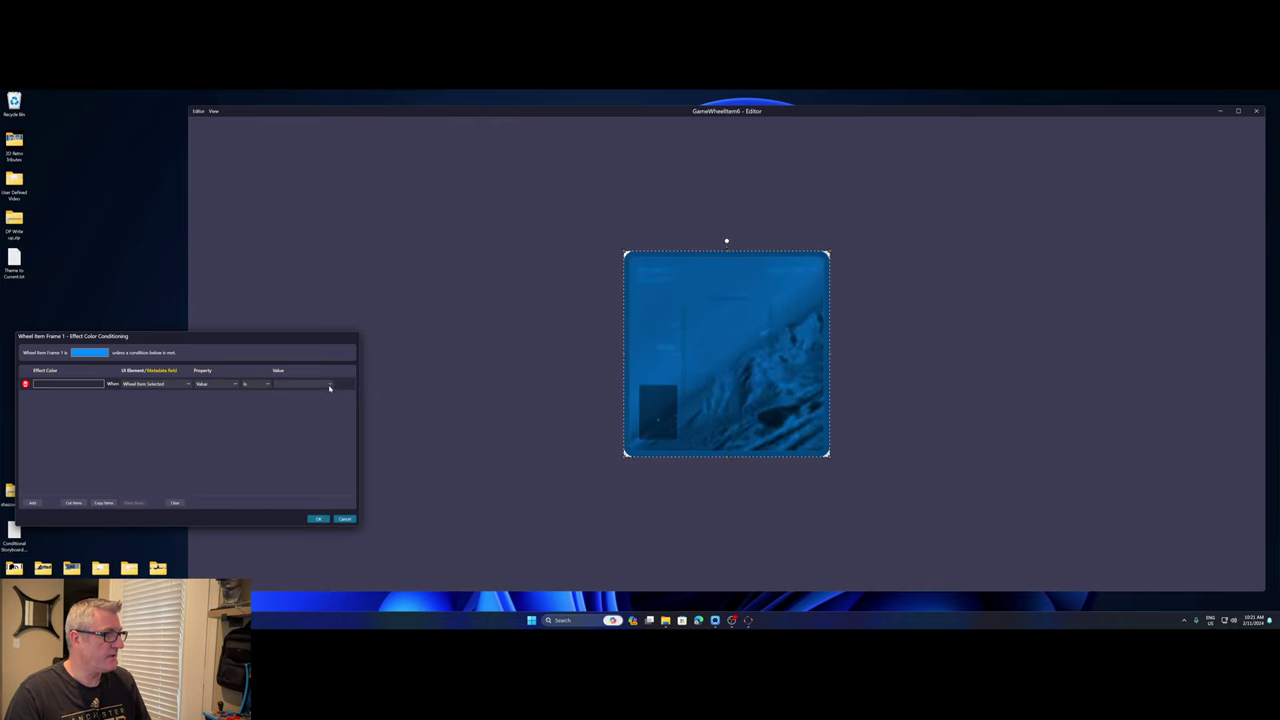
left_click(330, 386)
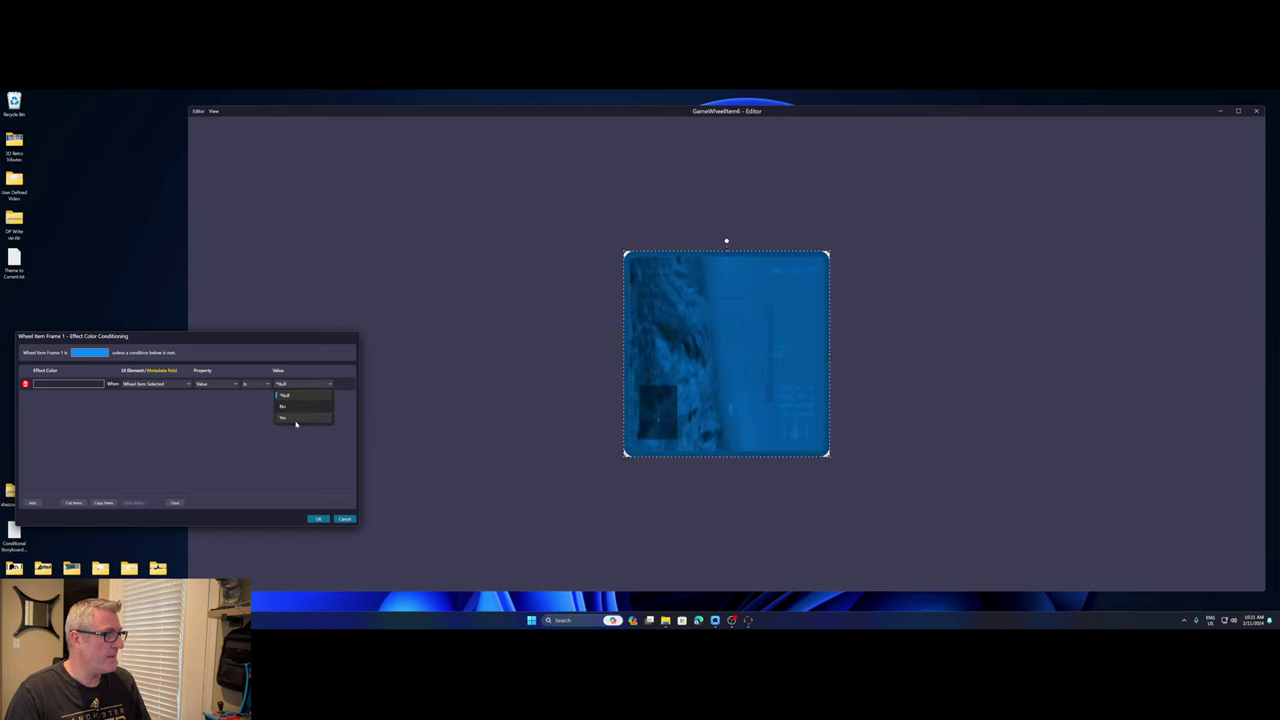
left_click(293, 418)
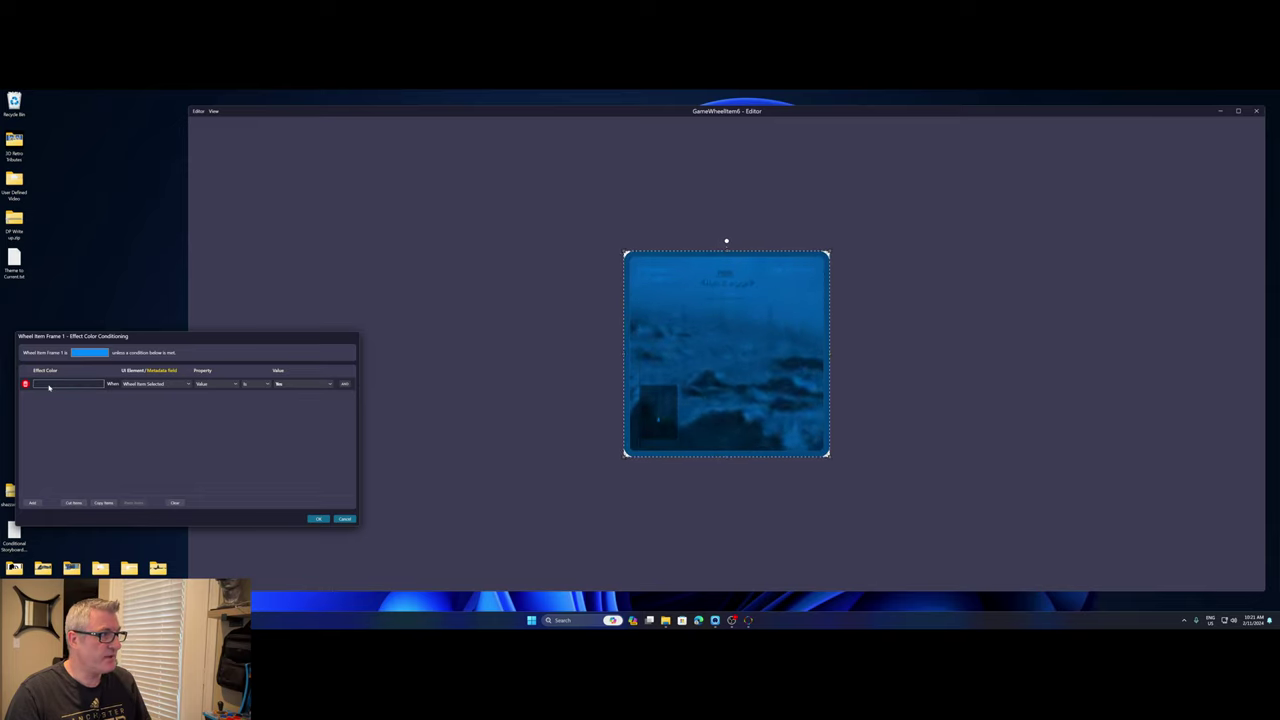
left_click(318, 518)
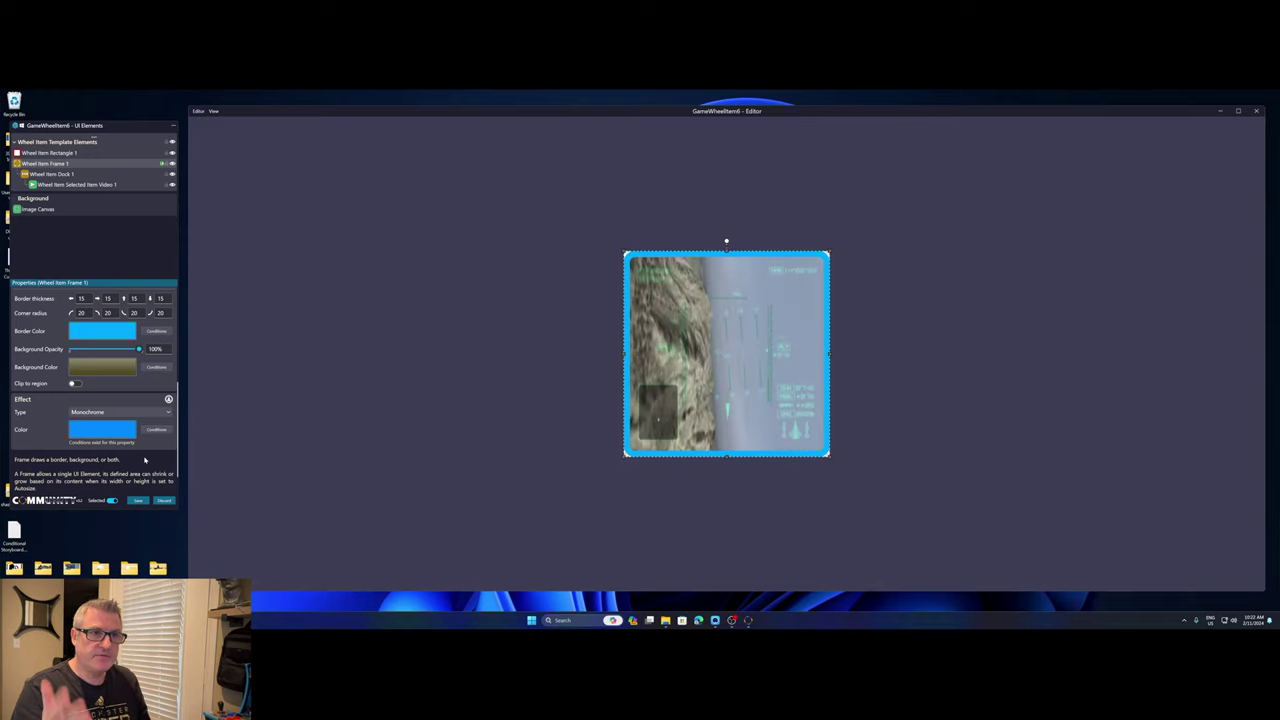
Save the GameWheelItem6 template and preview it in the WallGamesView.
left_click(139, 501)
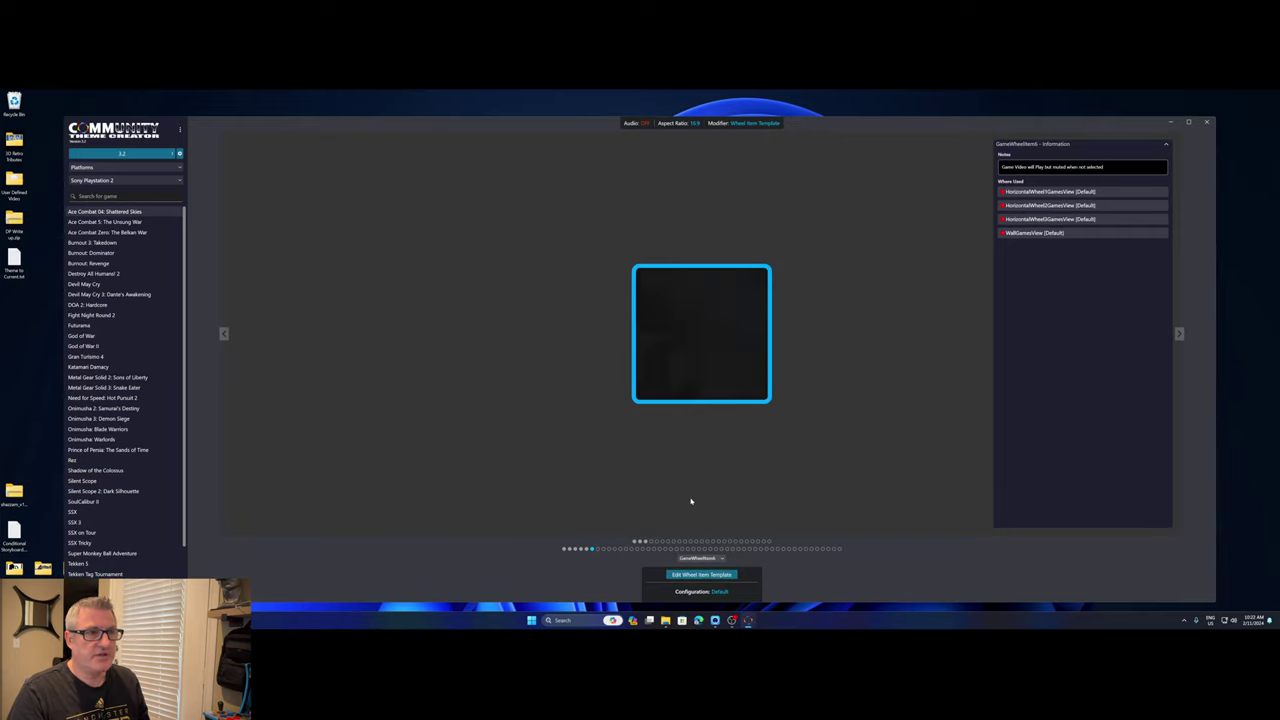
left_click(1040, 234)
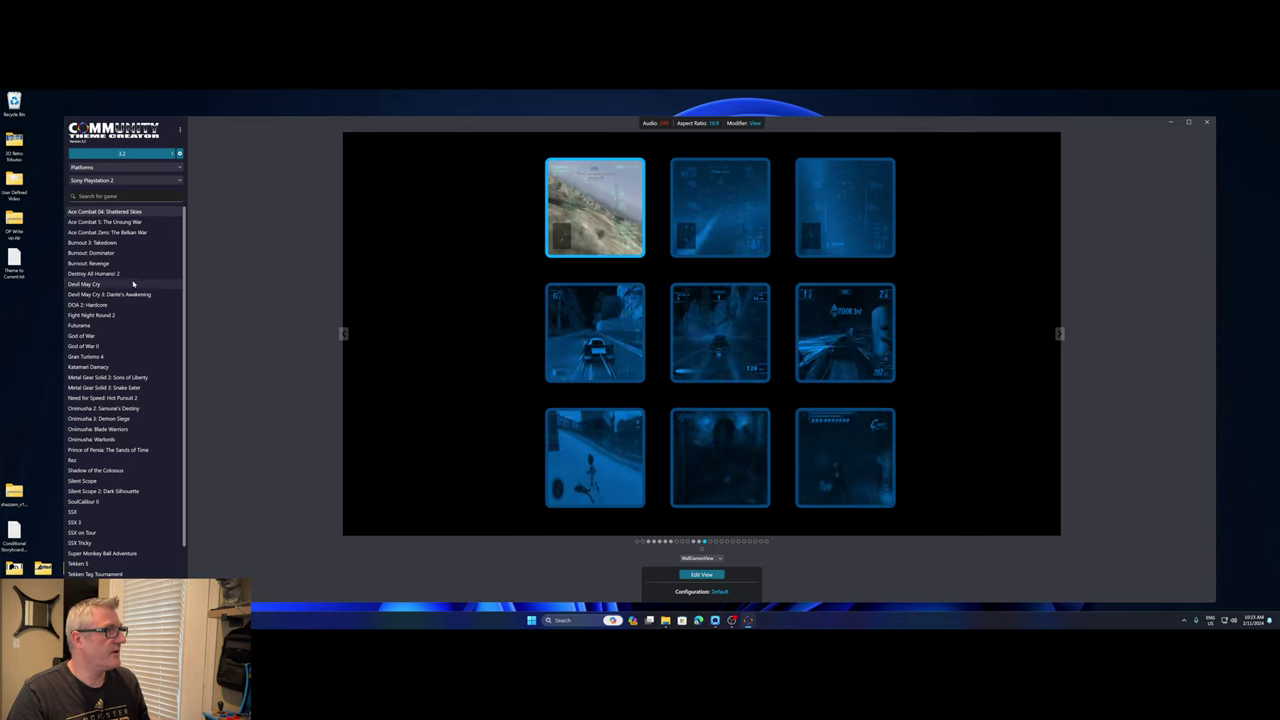
Step through PS2 games from Ace Combat 5 to Onimusha 3, watching each selected tile turn full colour.
left_click(111, 222)
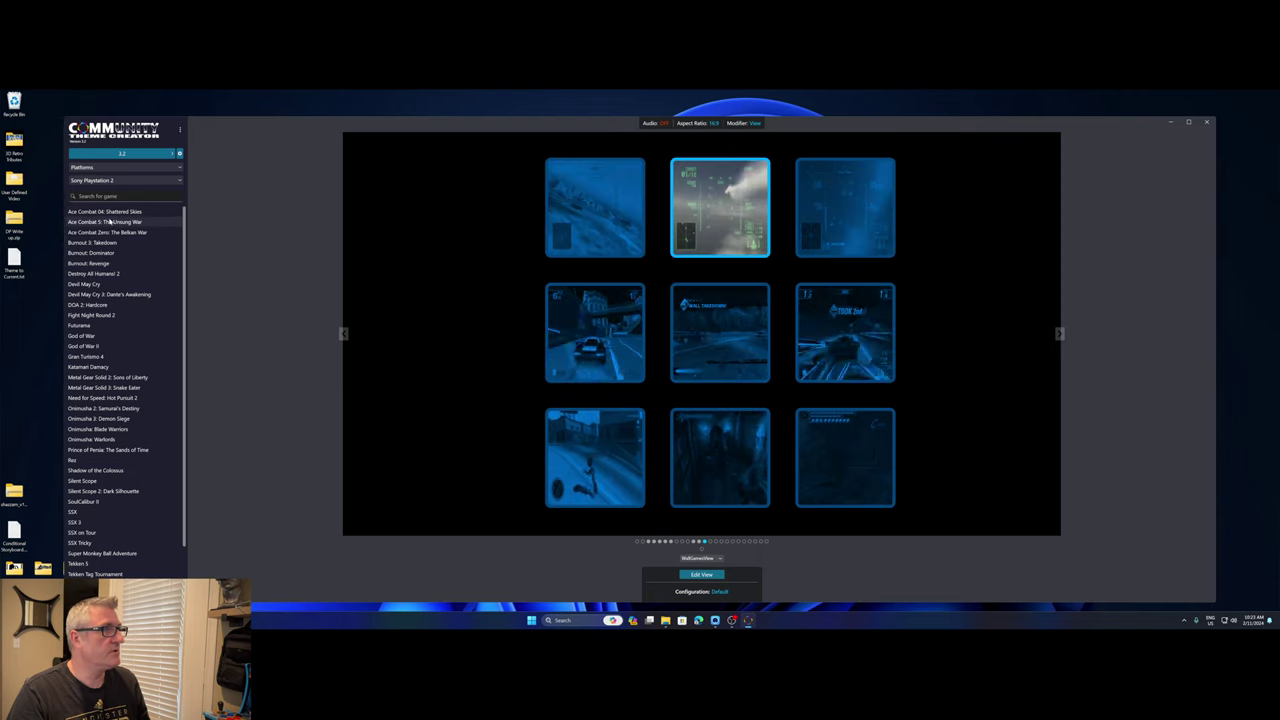
key("Down")
key("Down")
key("Down")
key("Down")
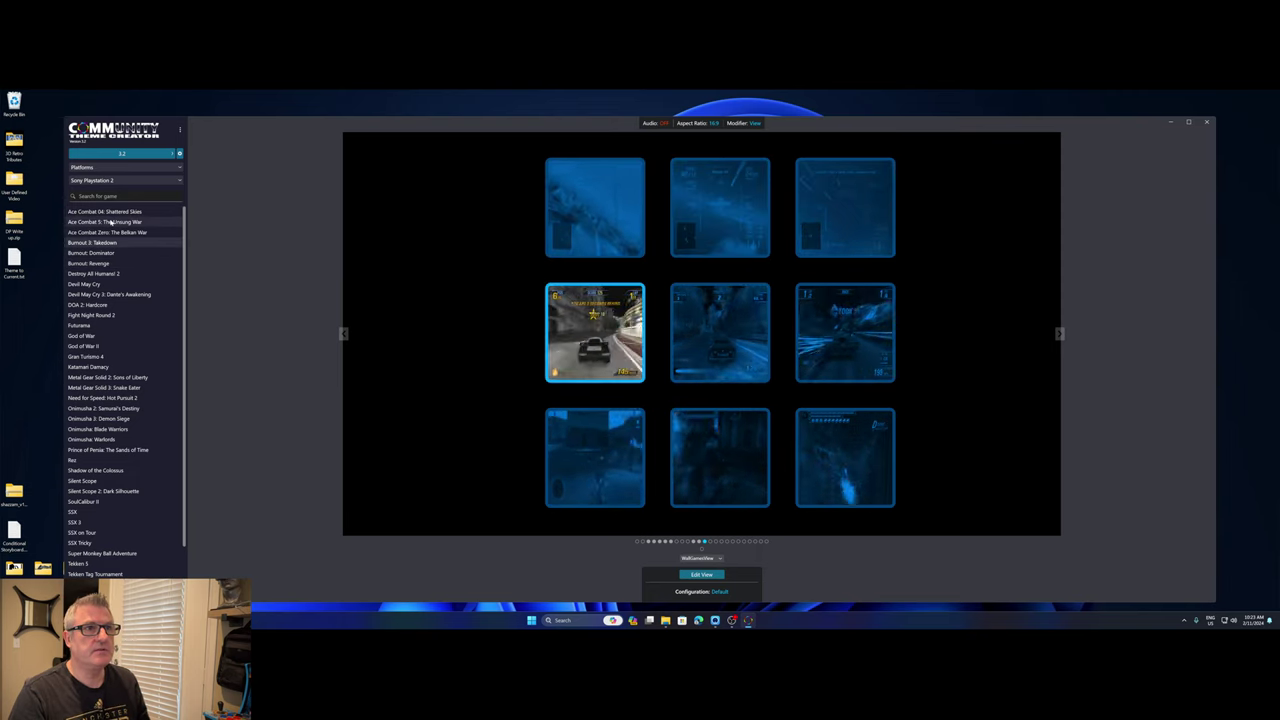
key("Down")
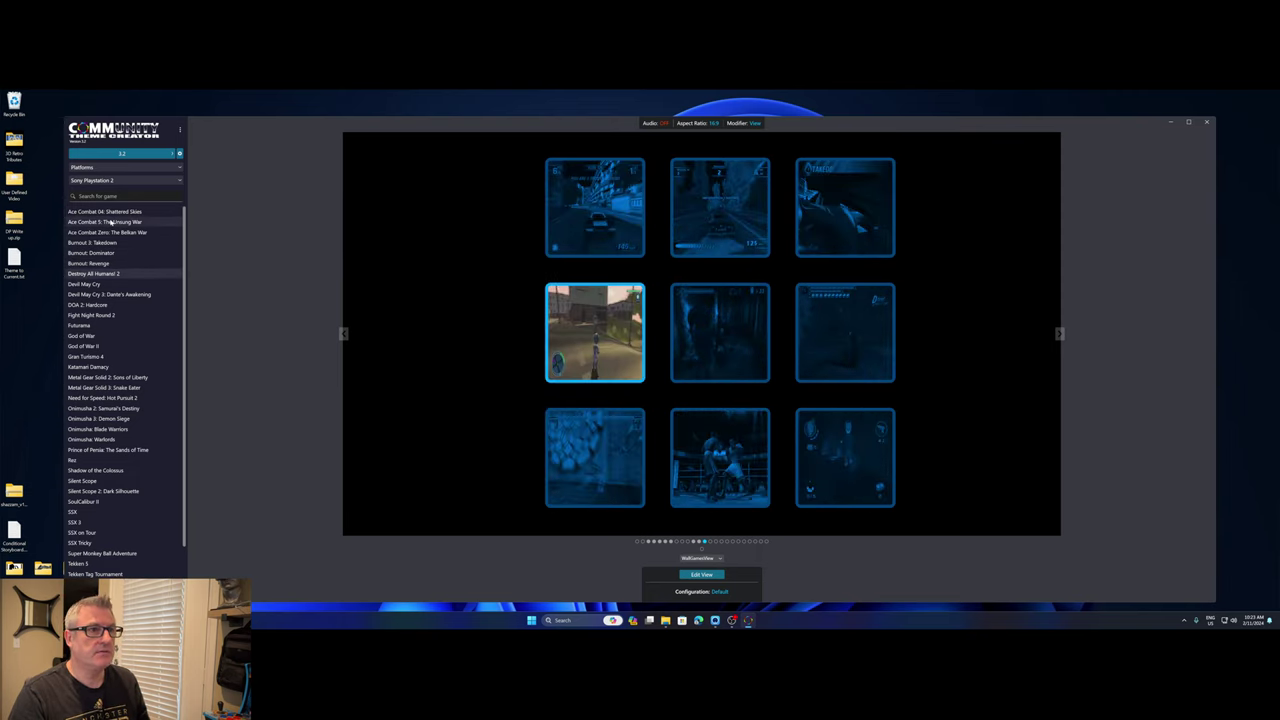
key("Down")
key("Down")
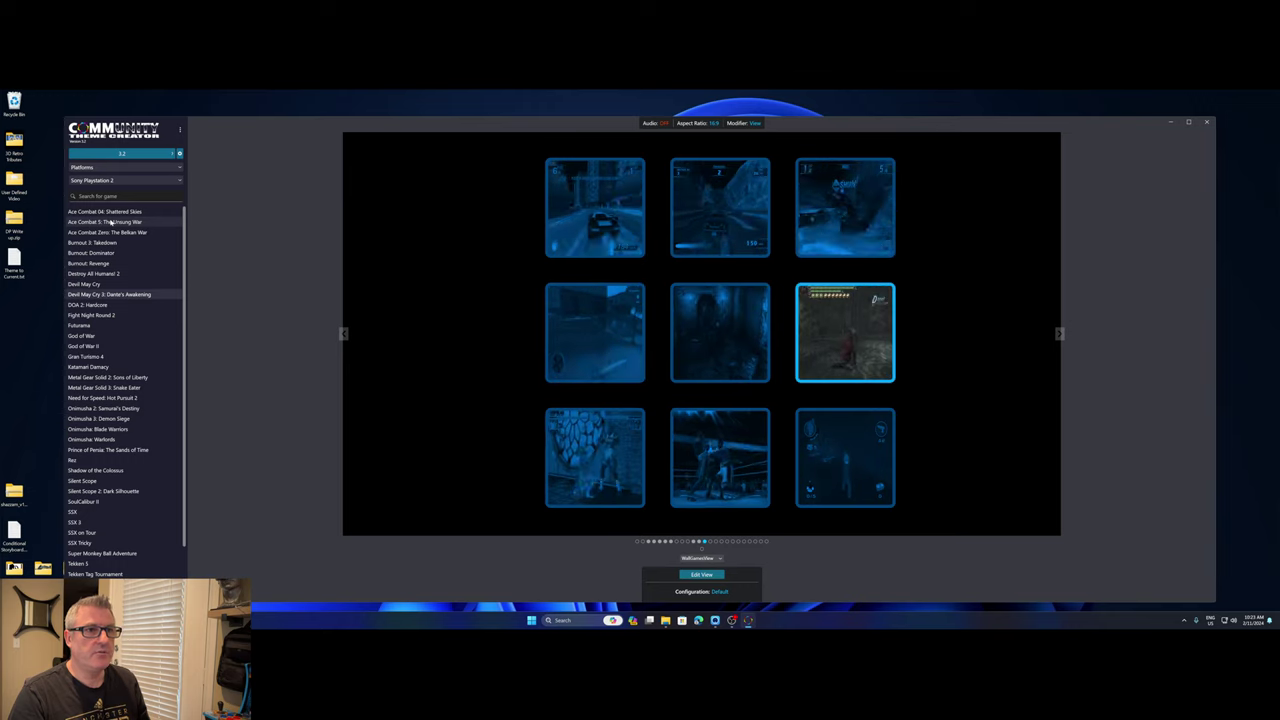
key("Down")
key("Down")
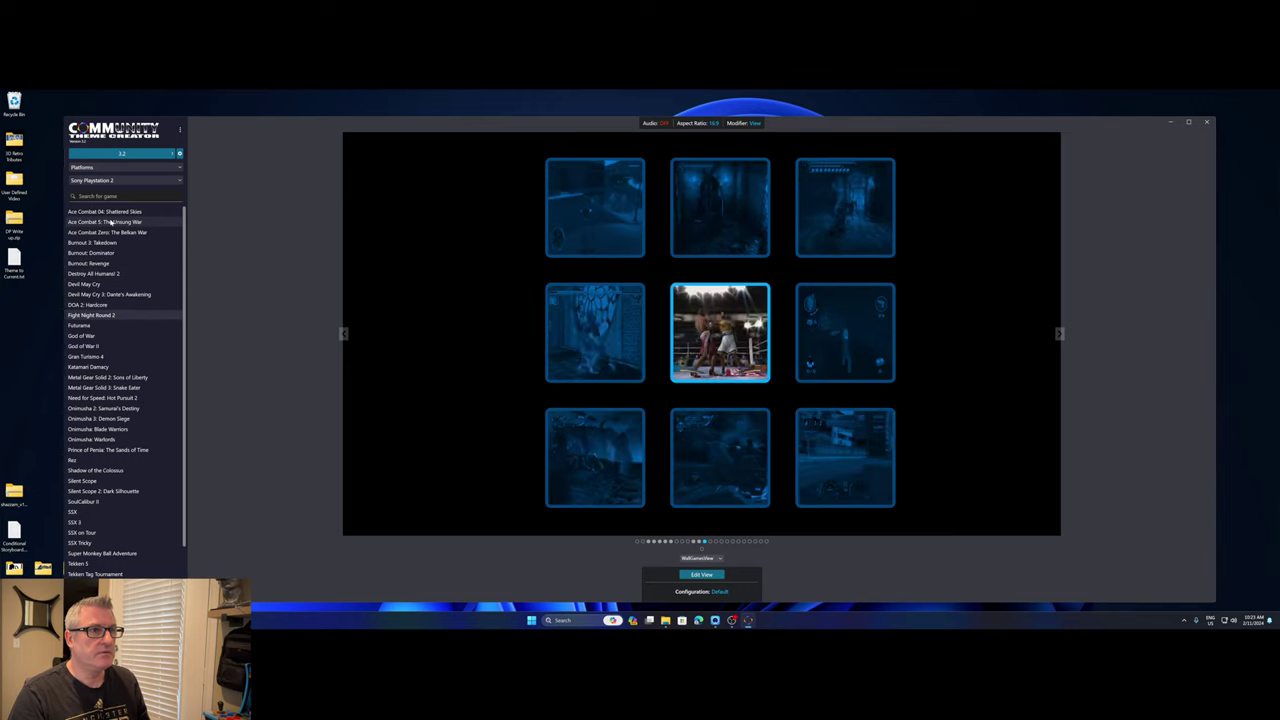
key("Down")
key("Down")
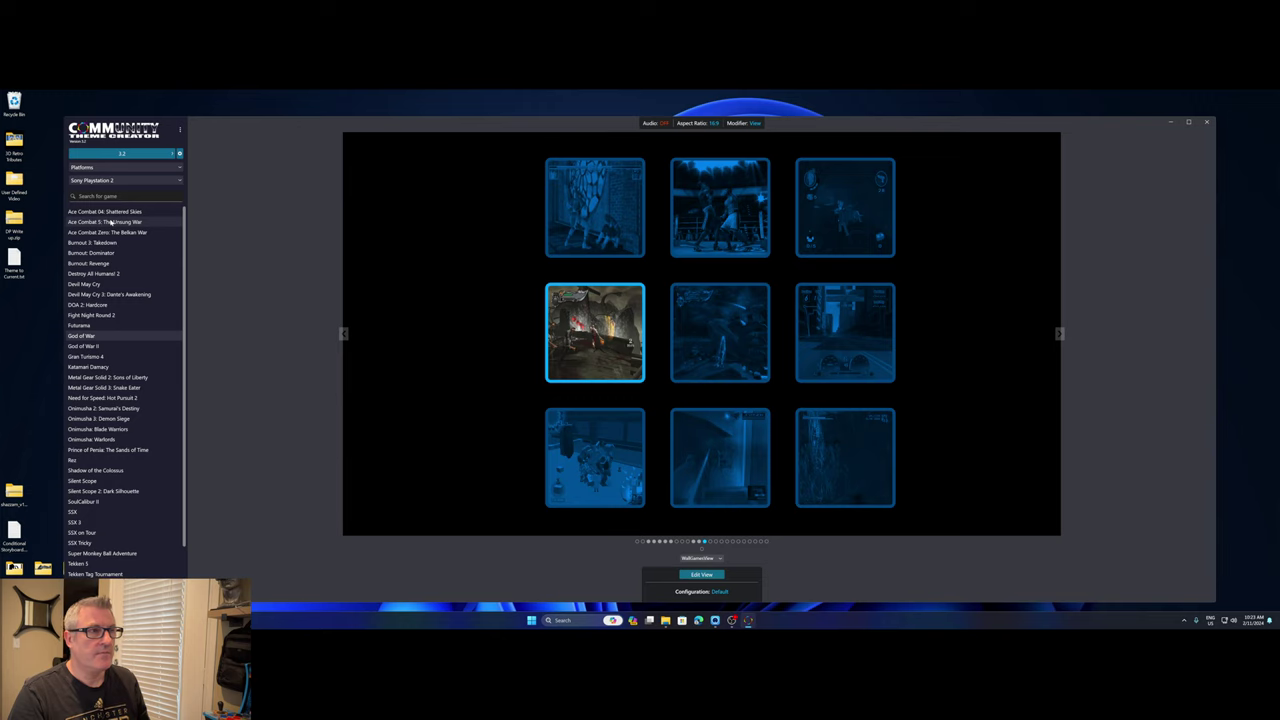
key("Down")
key("Down")
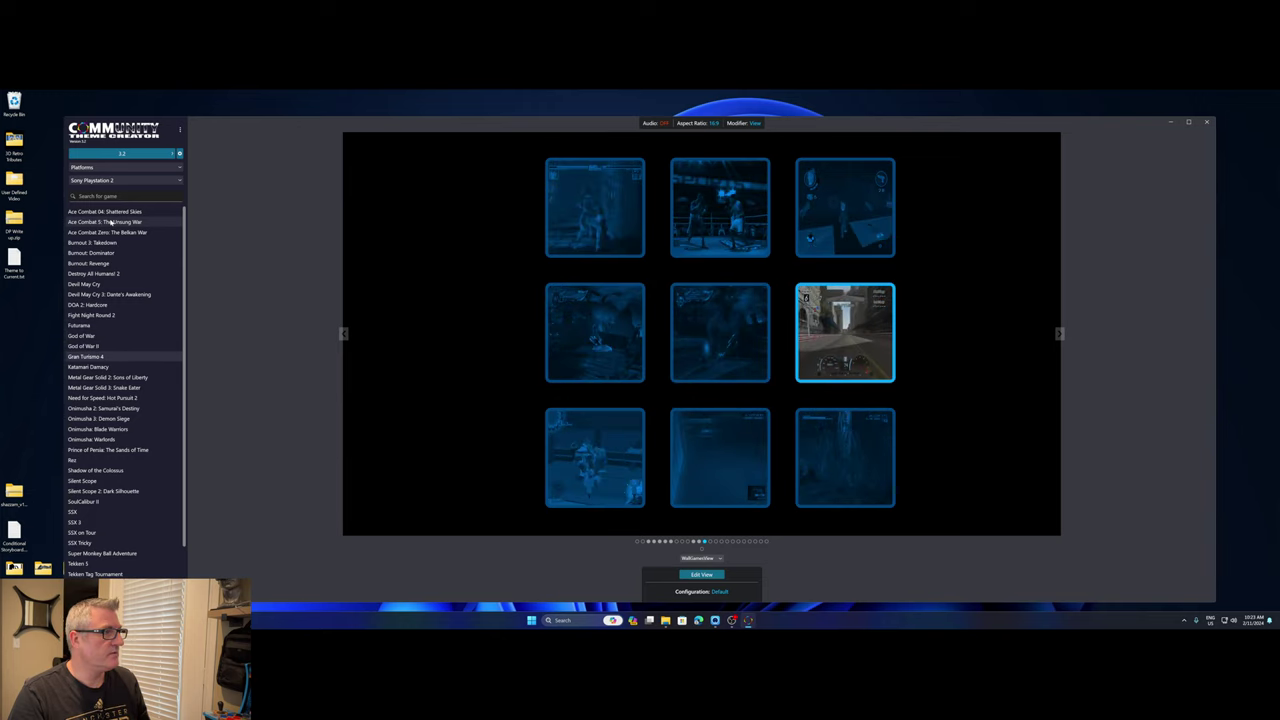
key("Down")
key("Down")
key("Down")
key("Down")
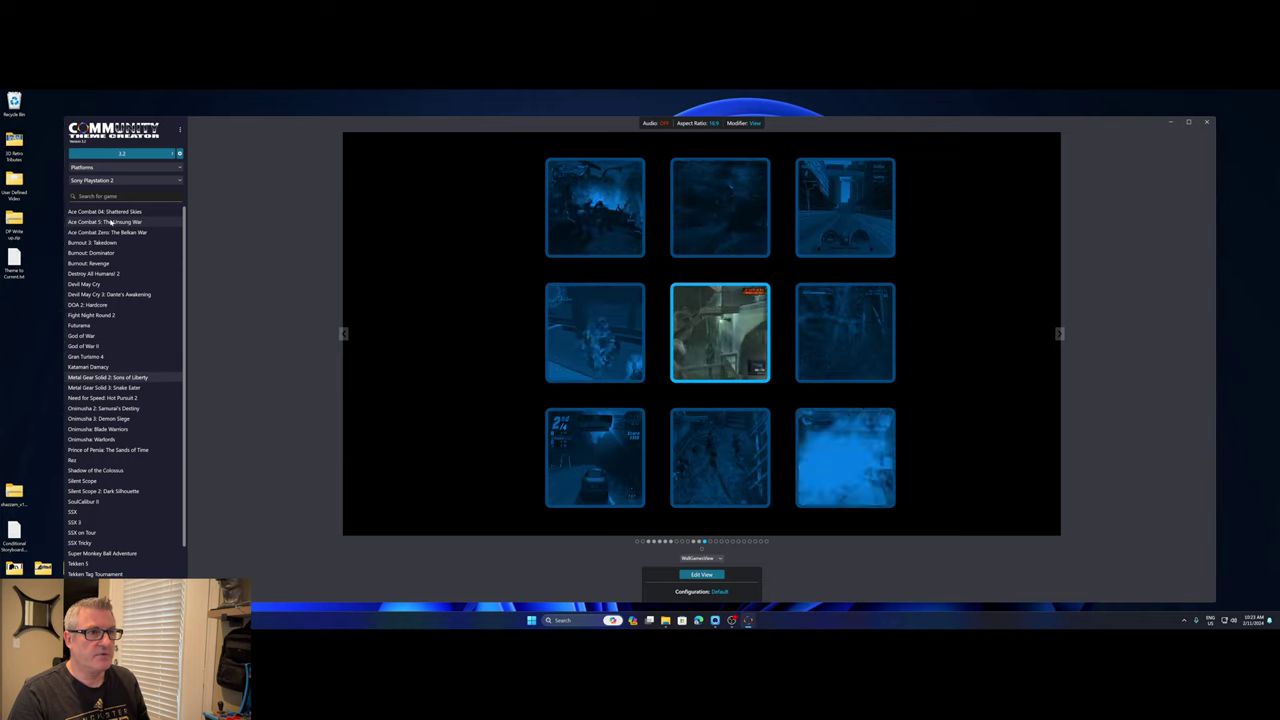
key("Down")
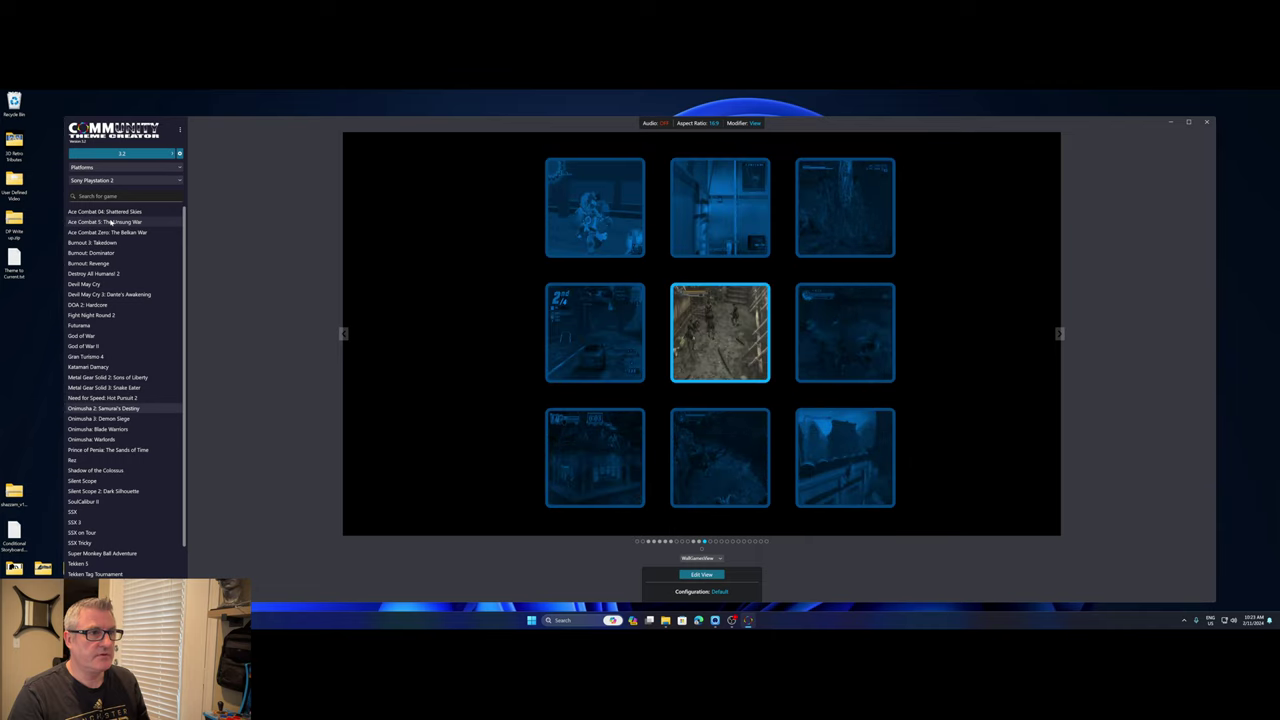
key("Down")
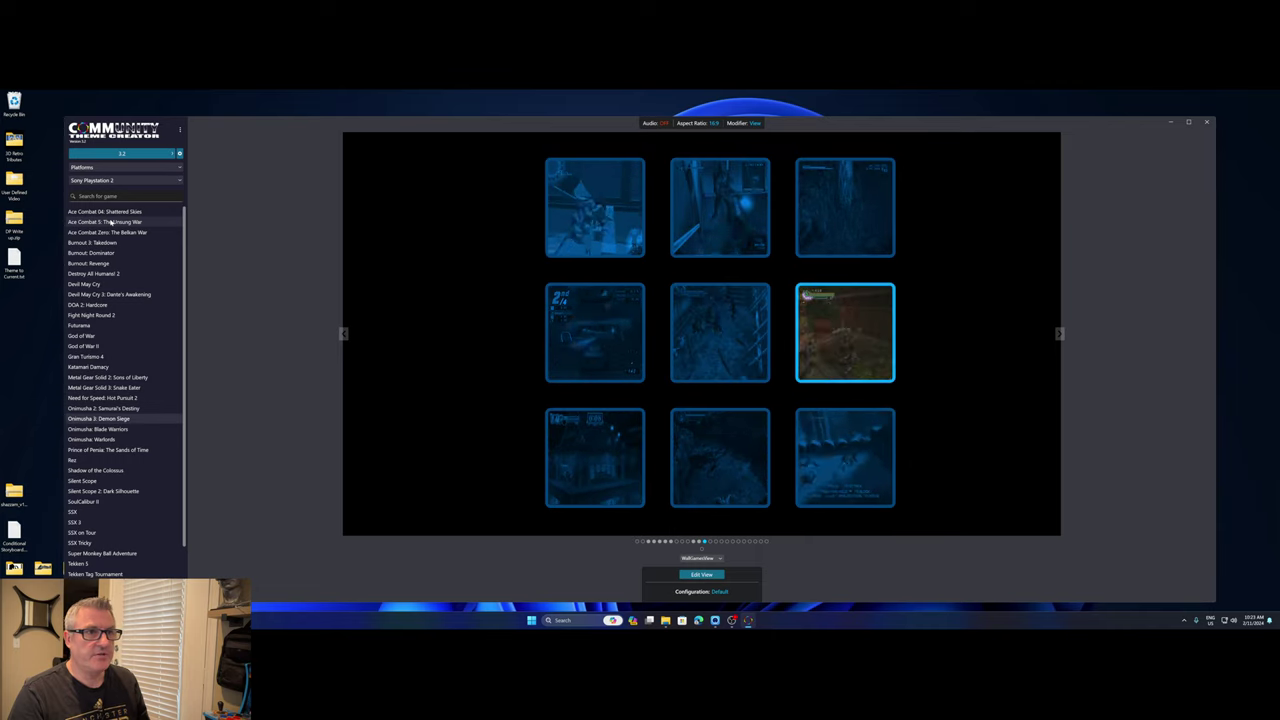
key("Down")
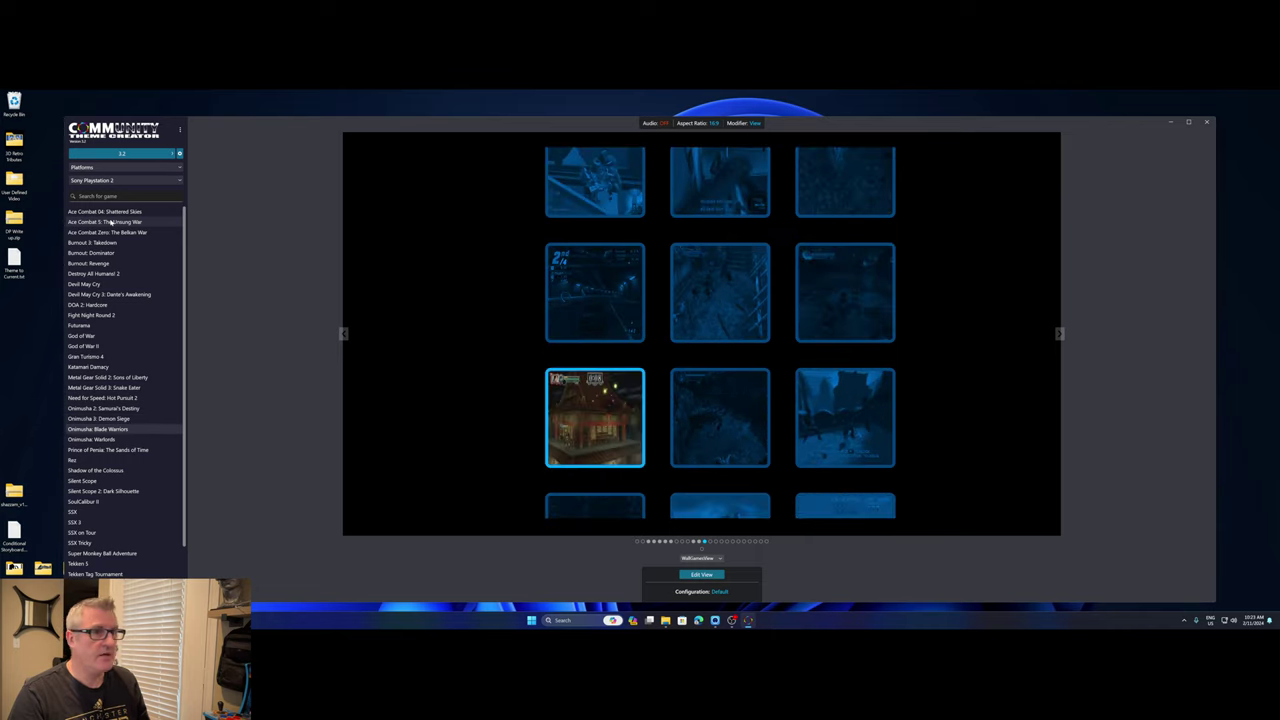